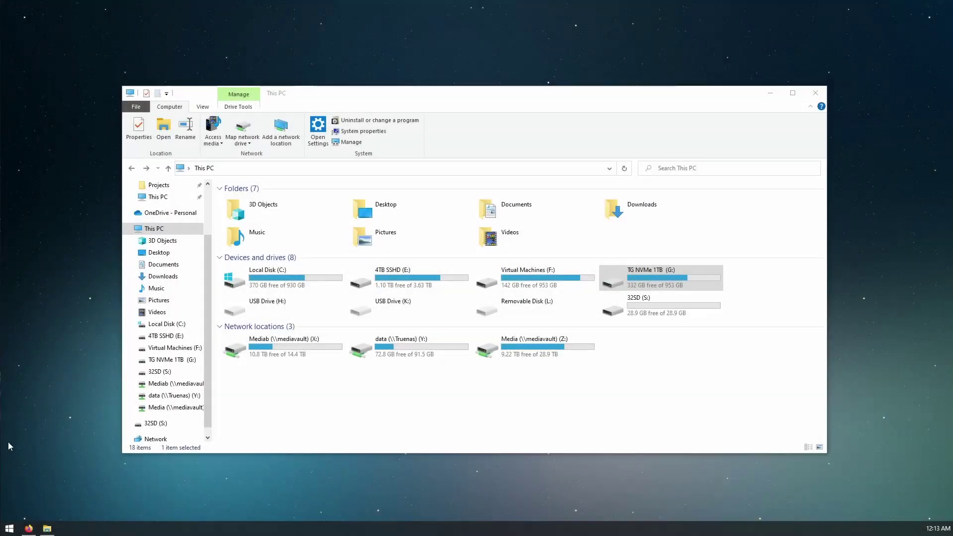
left_click(615, 317)
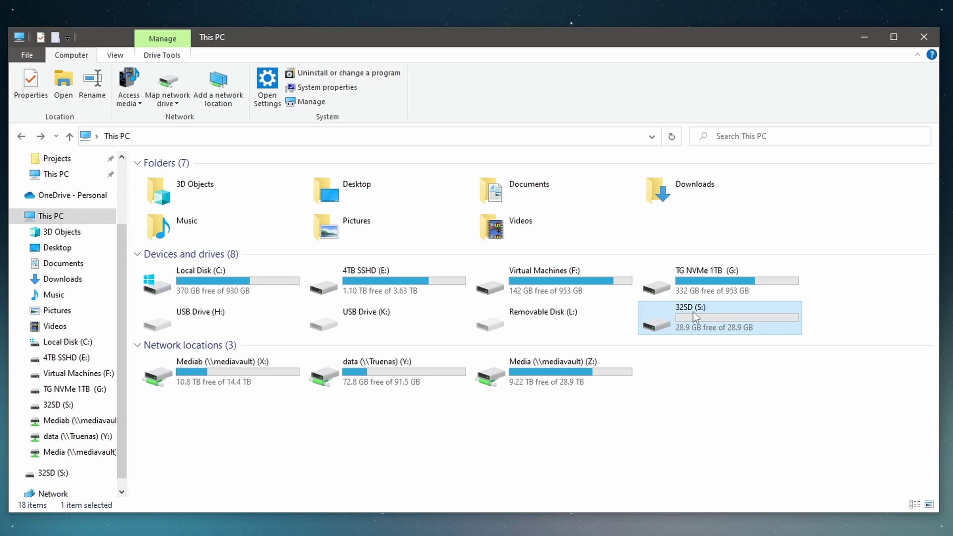
double_click(641, 303)
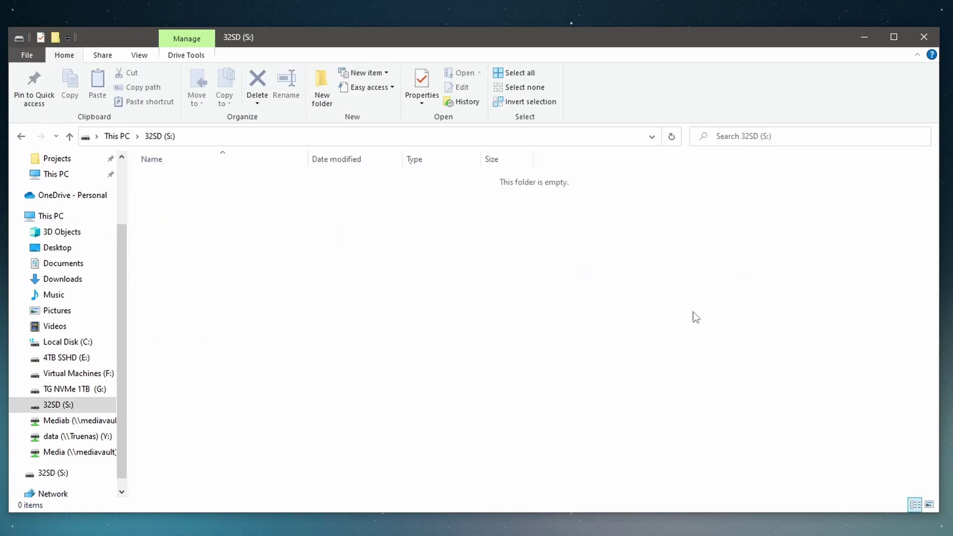
left_click(21, 136)
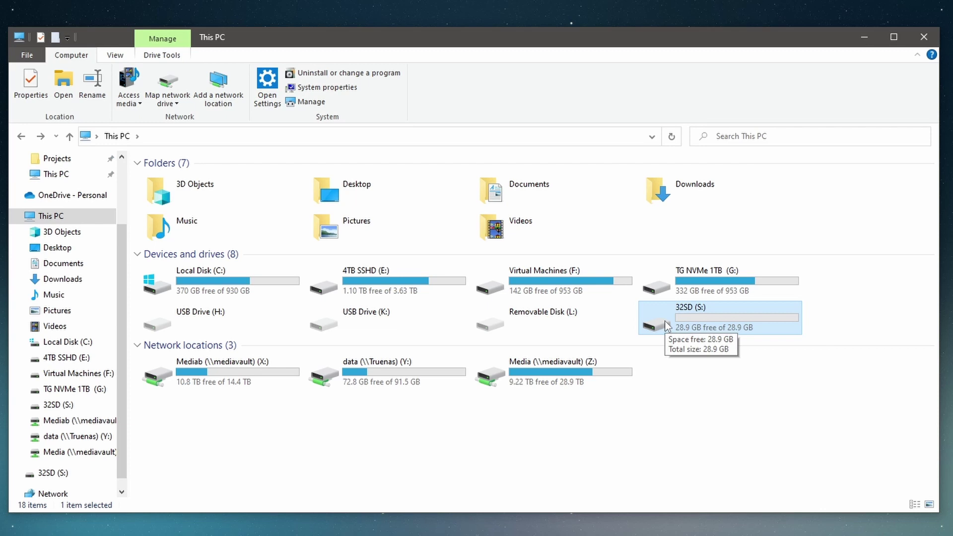
left_click(779, 389)
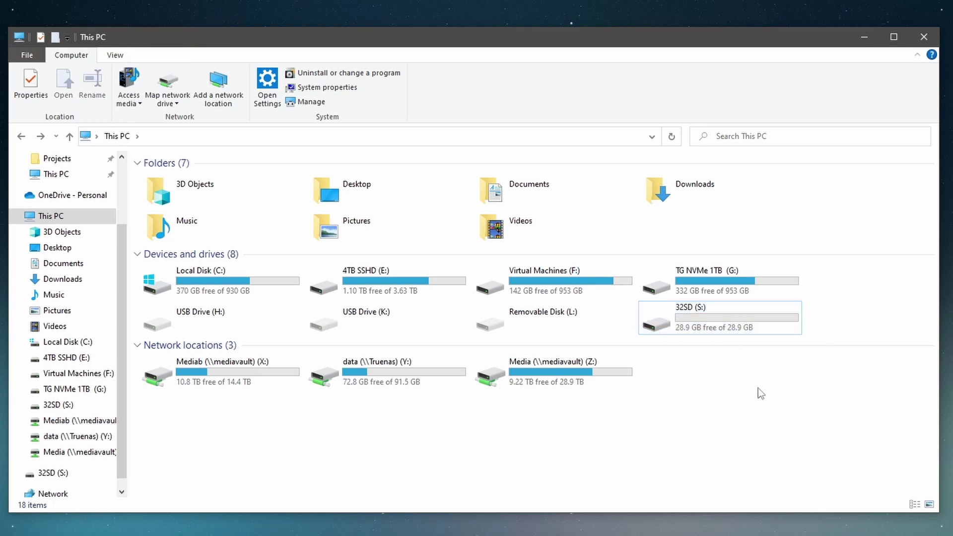
- Go to raspberrypi.com's Software page and download the Windows imager_1.7.5 installer
left_click(696, 325)
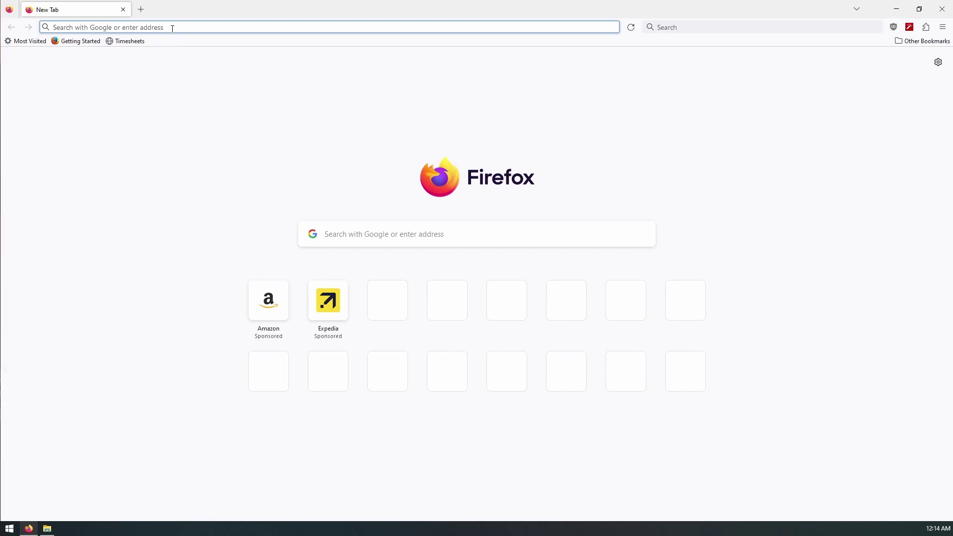
type("ras[ber")
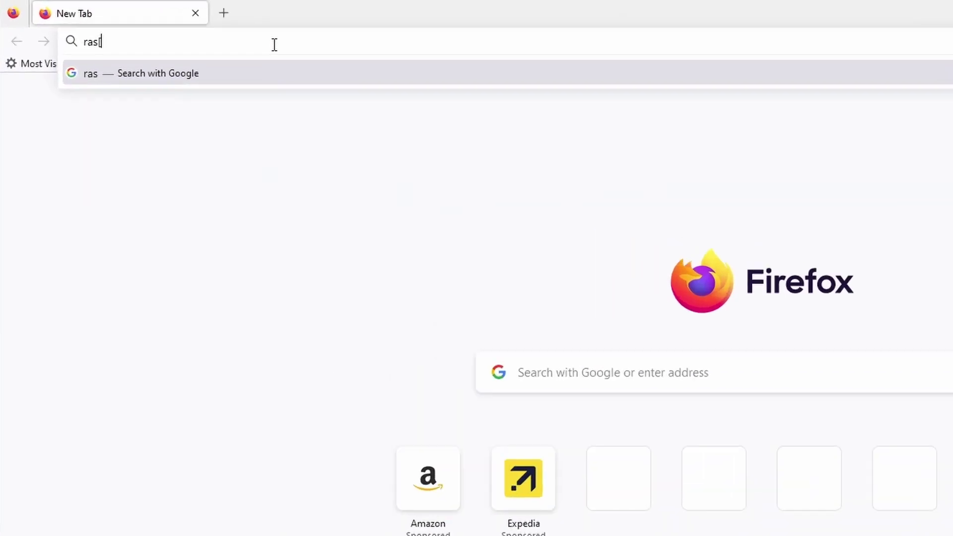
type("y")
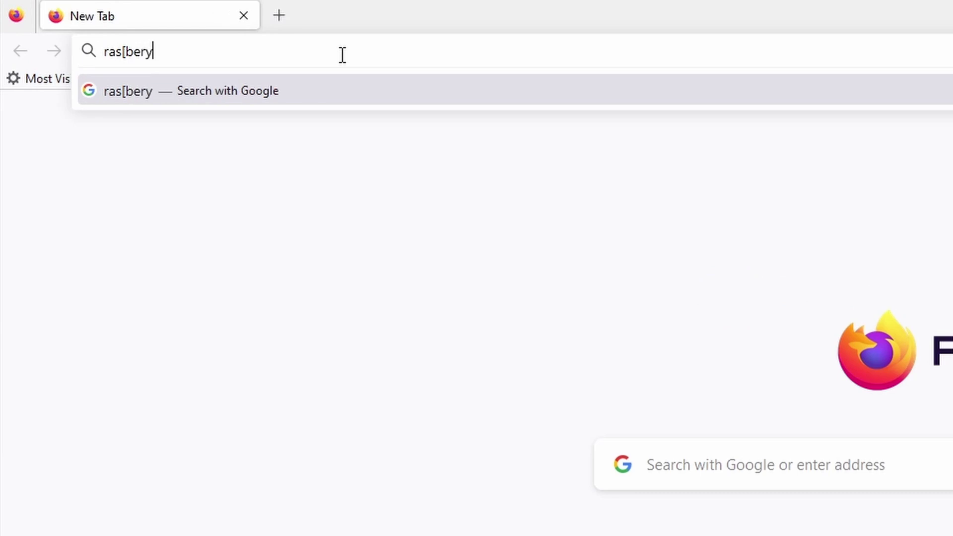
key("BackSpace")
key("BackSpace")
key("BackSpace")
key("BackSpace")
key("BackSpace")
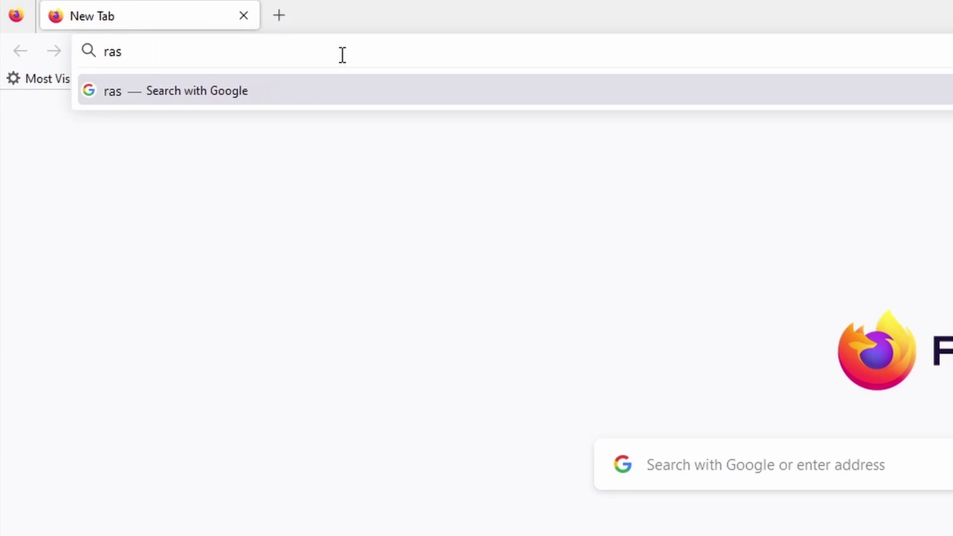
type("pberry")
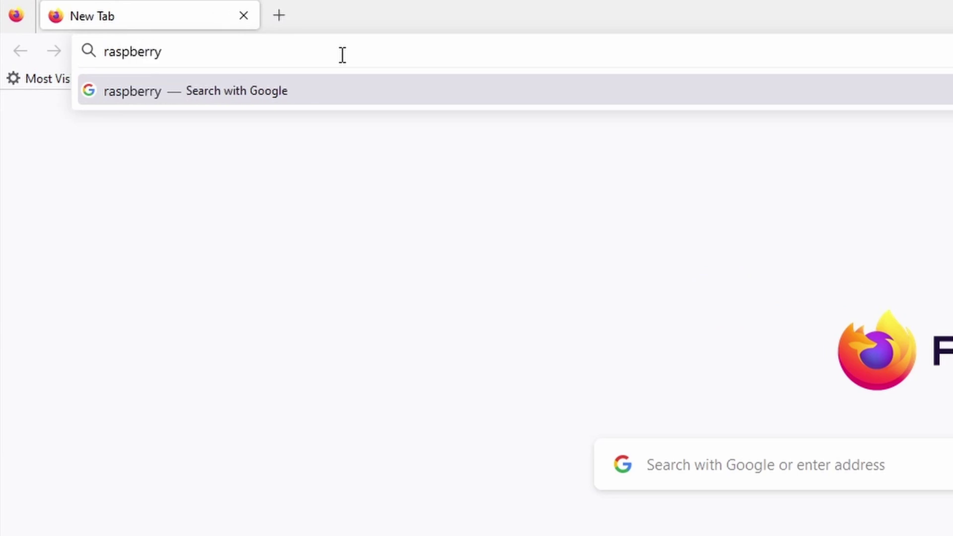
type("pi.com")
key("Return")
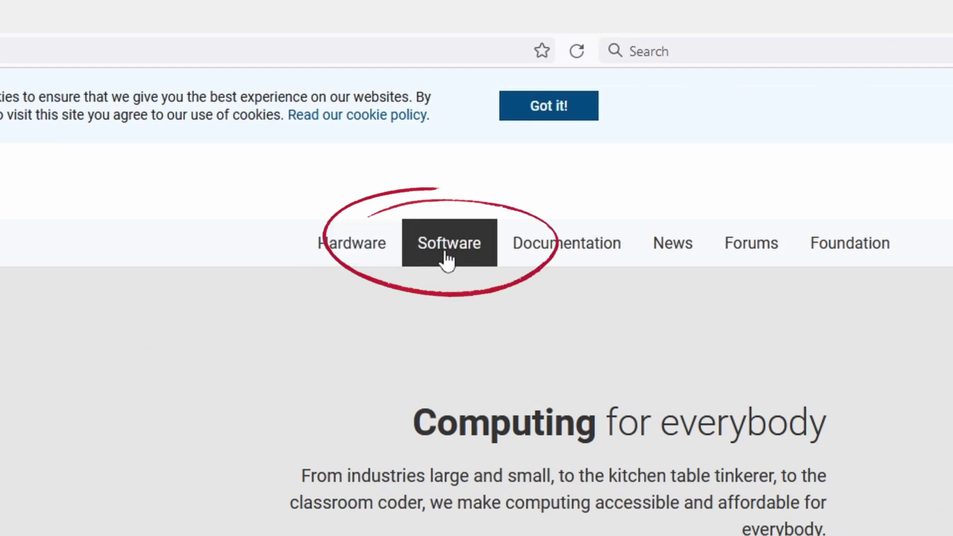
left_click(447, 258)
scroll(249, 474, "down", 8)
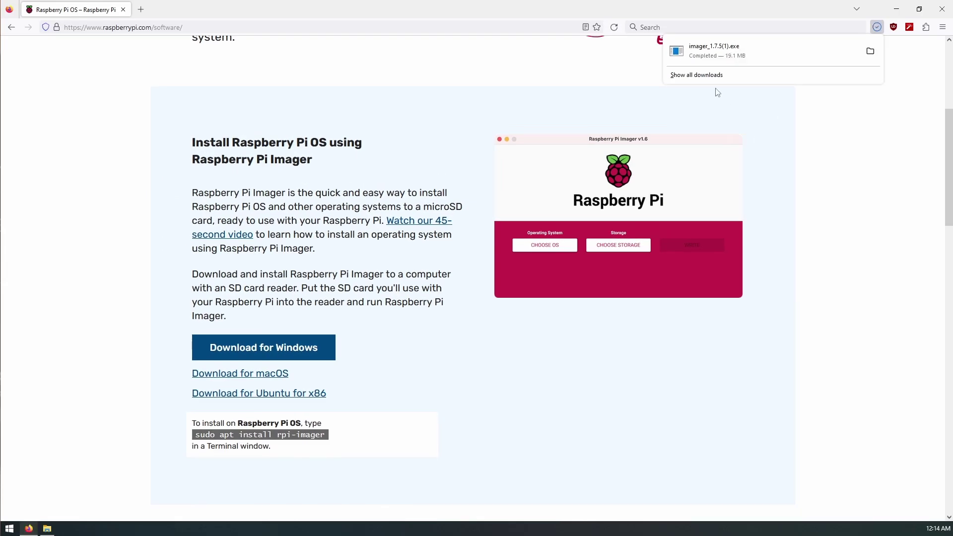
- Run imager_1.7.5(1).exe, install Raspberry Pi Imager 1.7.5, launch it and move its window right
left_click(699, 47)
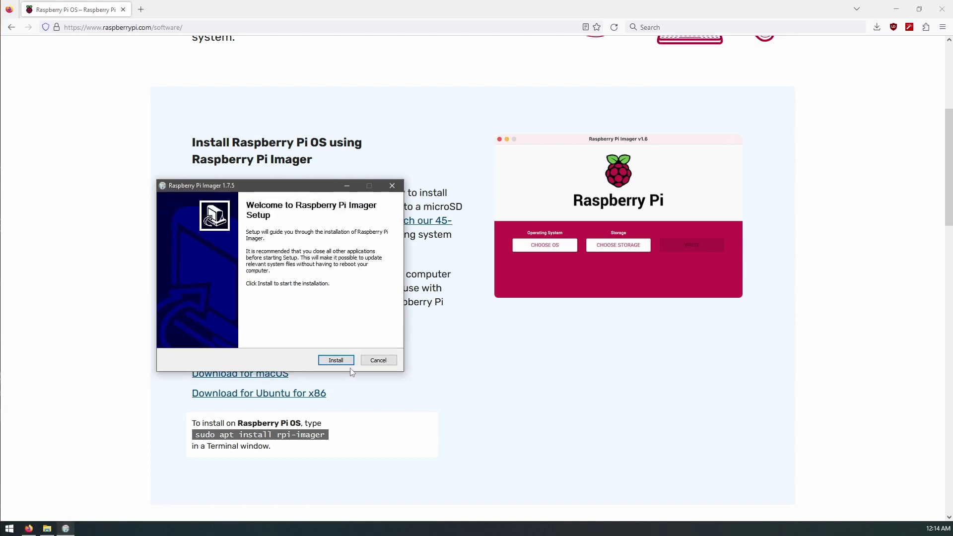
left_click(336, 361)
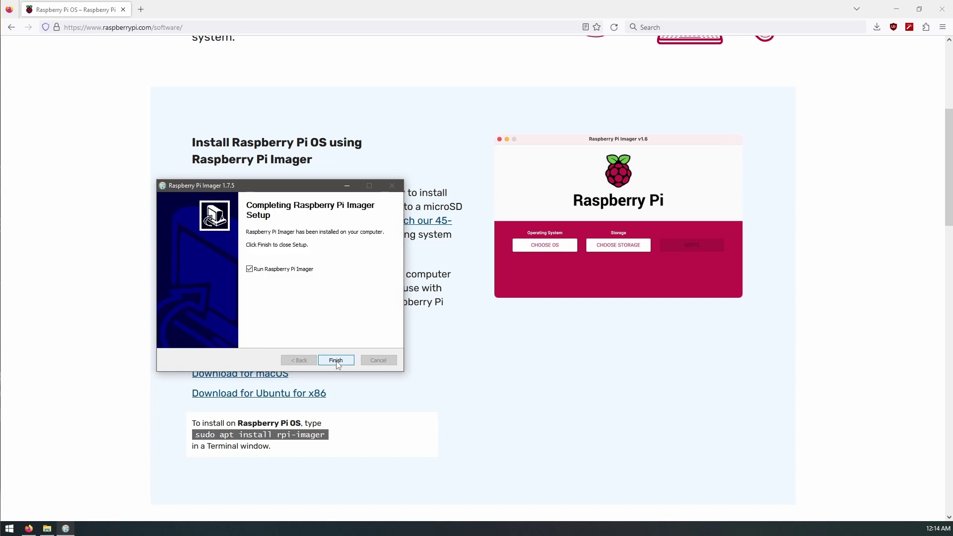
left_click(336, 361)
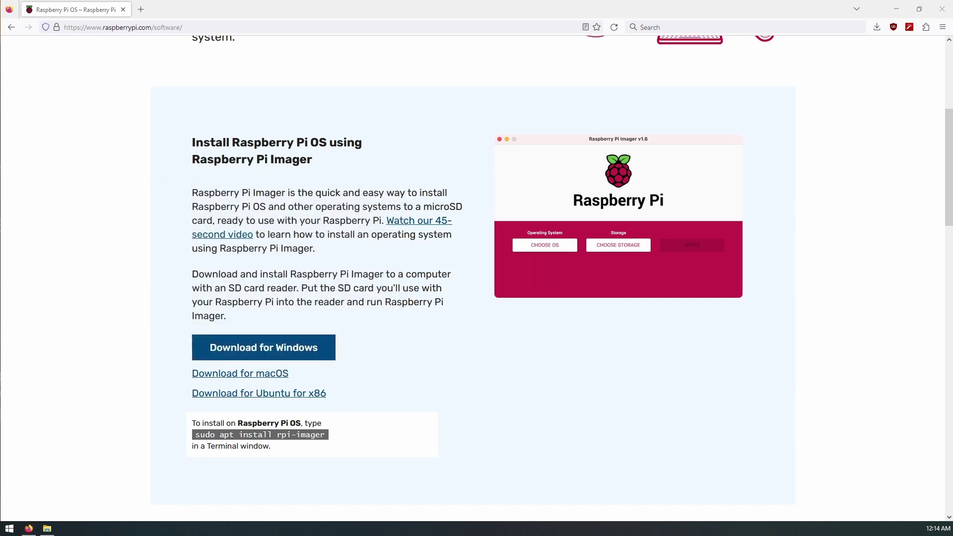
left_click_drag(298, 142, 420, 143)
- Close Firefox and browse to the Raspberry Pi OS (other) images in Imager
left_click(941, 13)
left_click(941, 13)
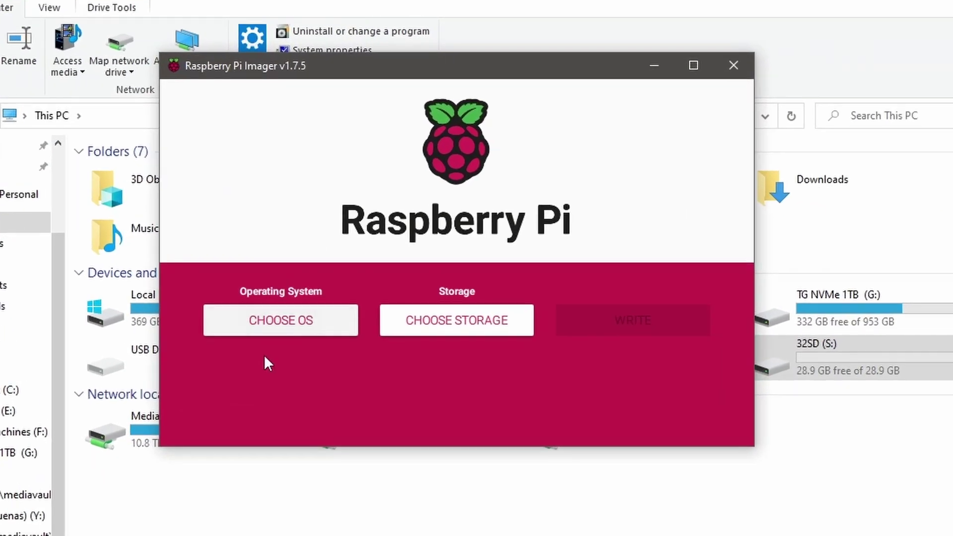
left_click(268, 327)
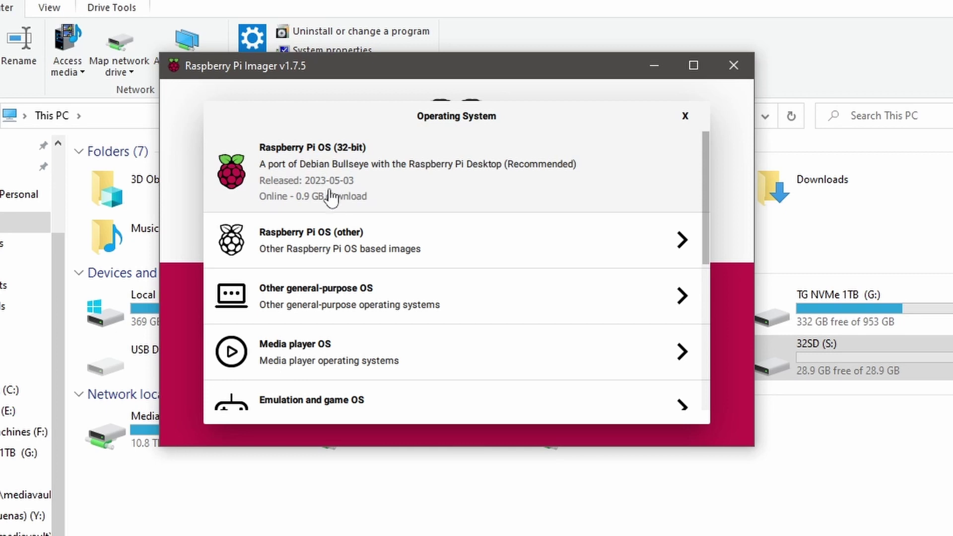
left_click(345, 248)
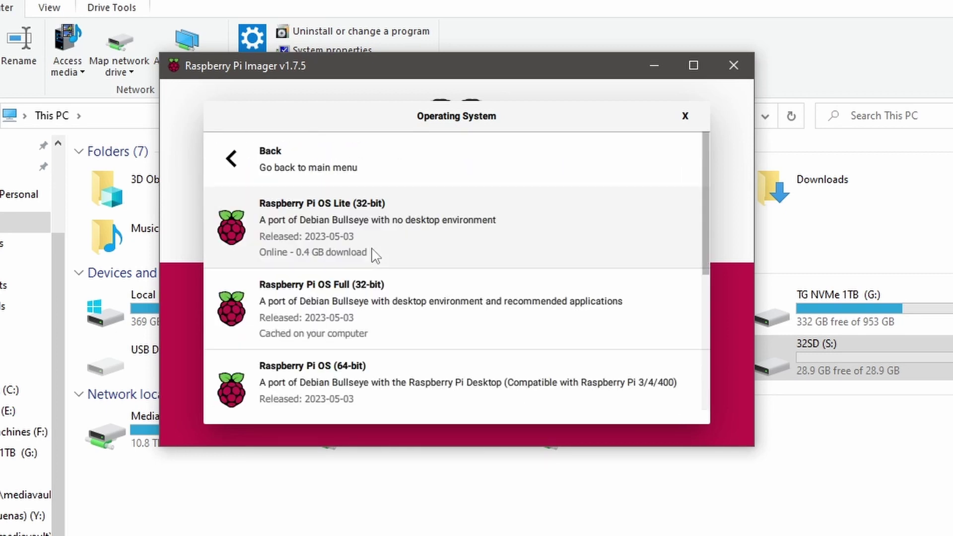
- Scroll through the other Raspberry Pi OS images to locate Raspberry Pi OS Full (32-bit)
scroll(314, 326, "down", 5)
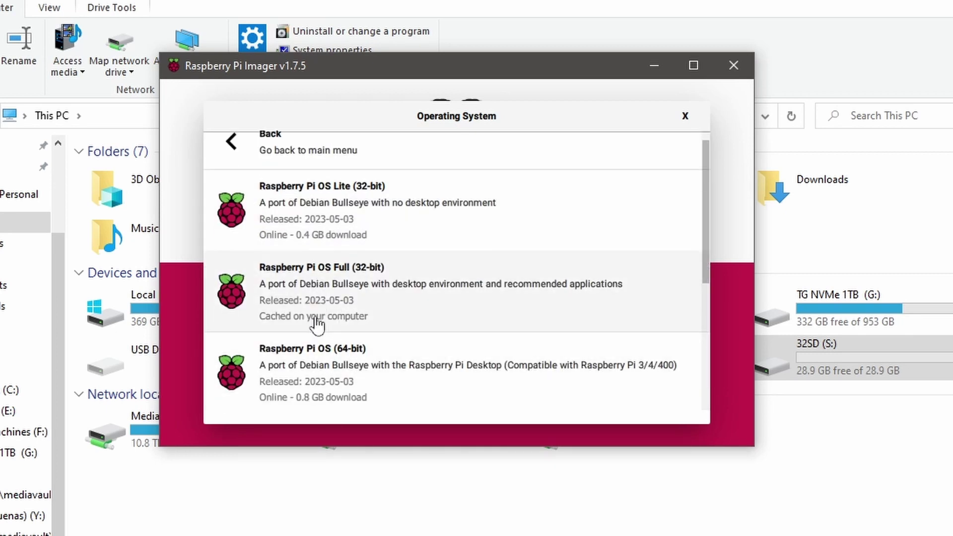
scroll(315, 326, "up", 5)
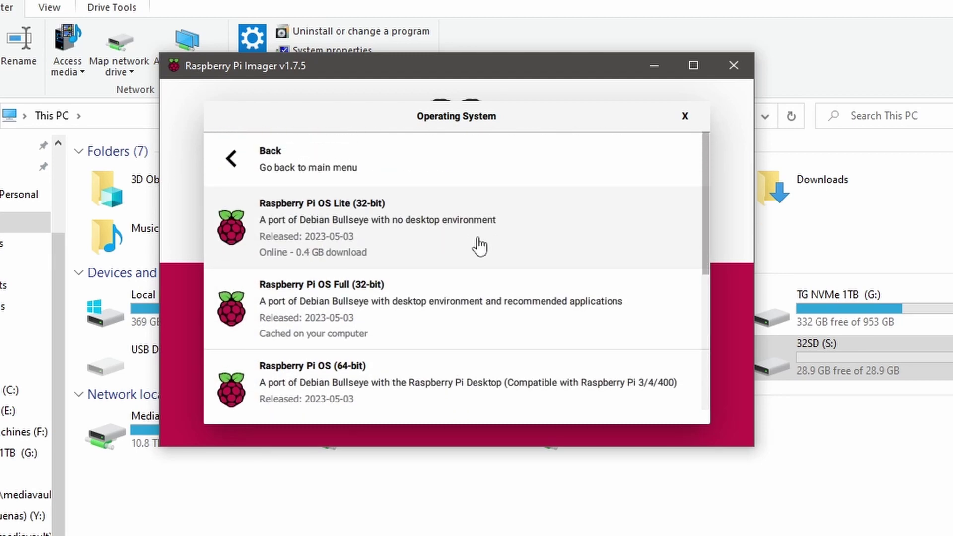
scroll(348, 358, "down", 2)
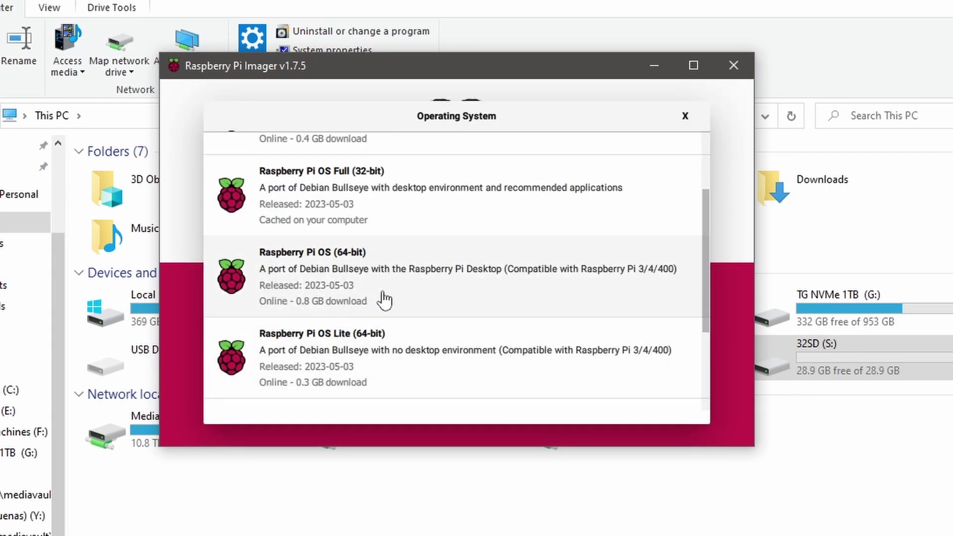
scroll(415, 336, "down", 3)
scroll(388, 308, "down", 2)
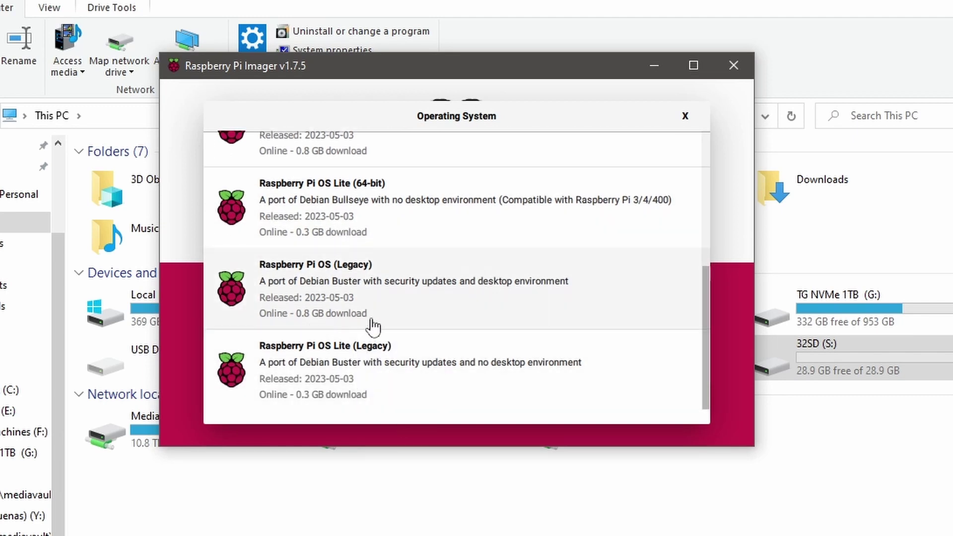
scroll(396, 376, "up", 1)
scroll(396, 374, "up", 3)
scroll(396, 373, "down", 2)
scroll(395, 374, "up", 2)
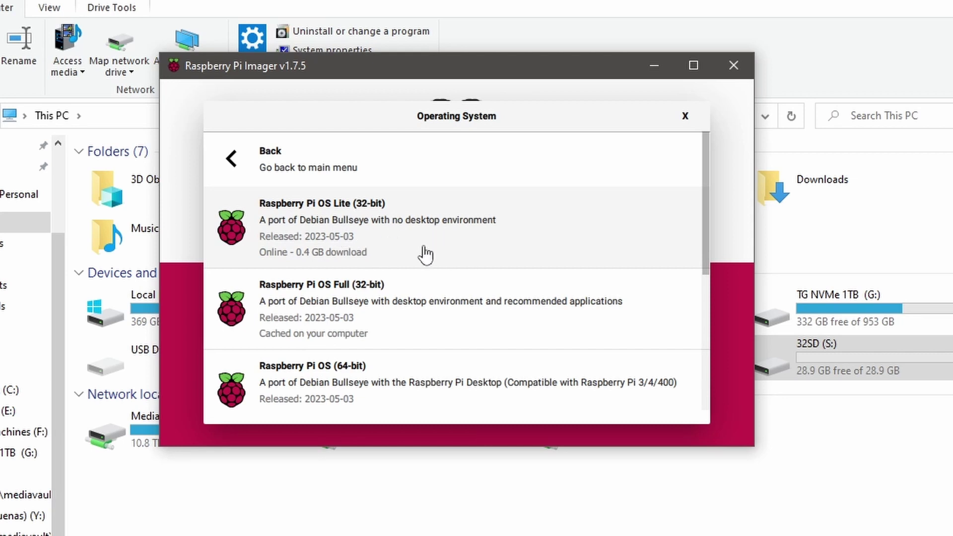
- Select Raspberry Pi OS Full (32-bit) and the 31.1 GB Generic MassStorageClass USB Device as storage
left_click(417, 320)
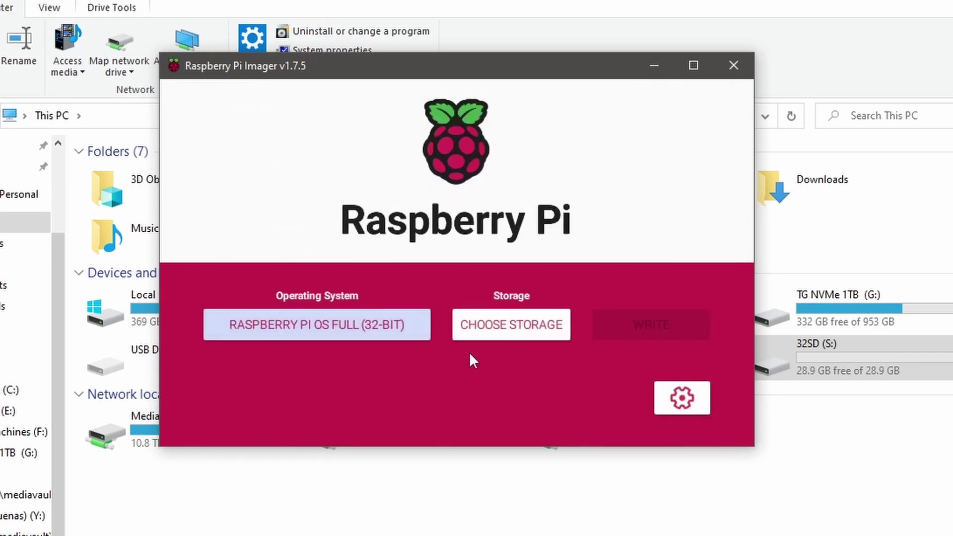
left_click(517, 330)
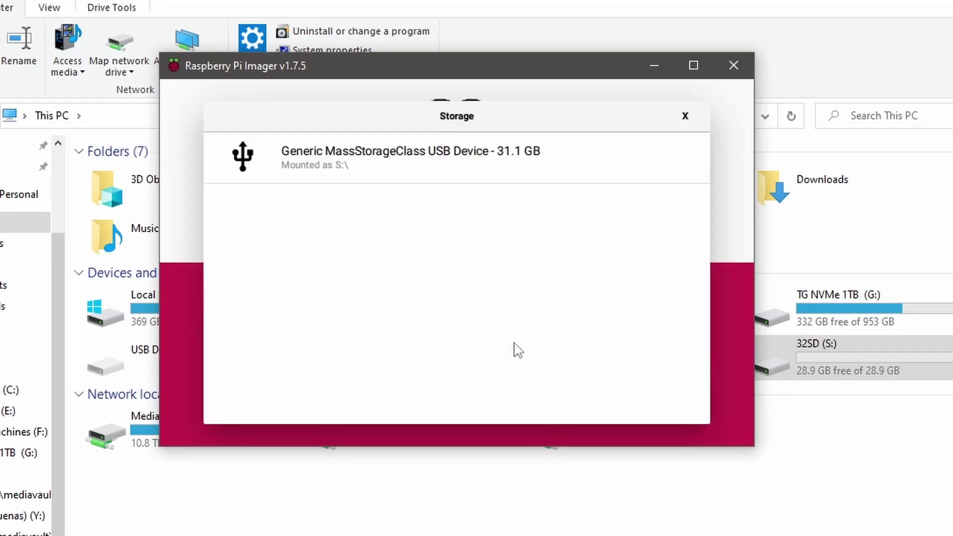
left_click(362, 174)
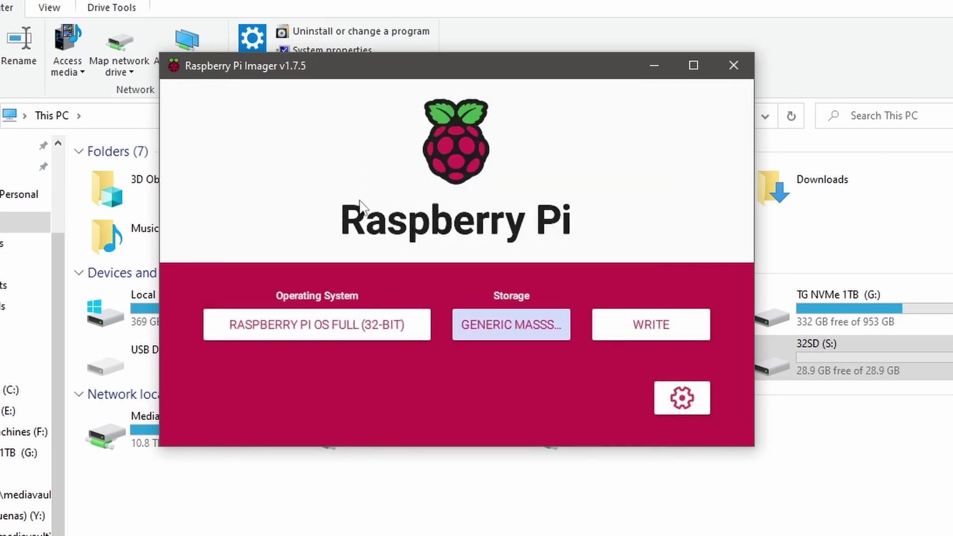
left_click(521, 333)
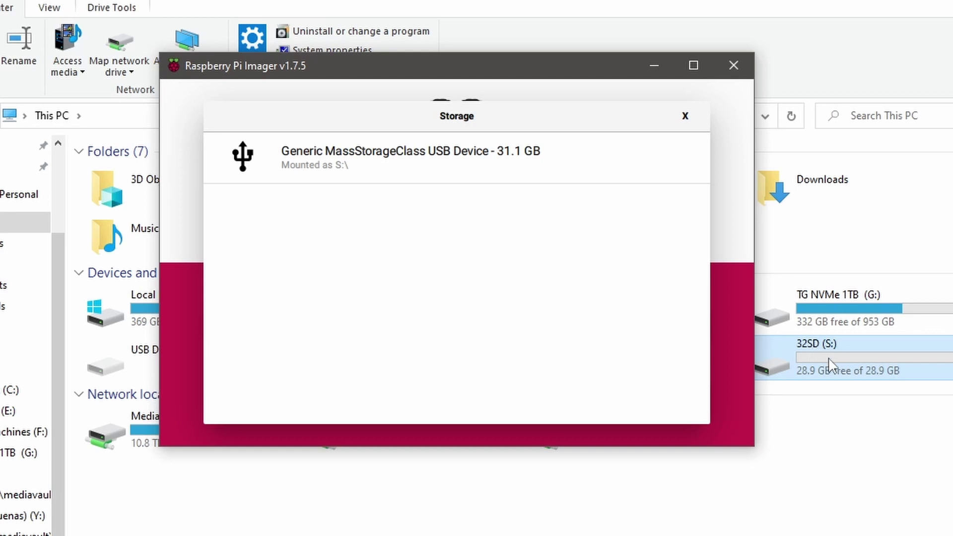
left_click(386, 182)
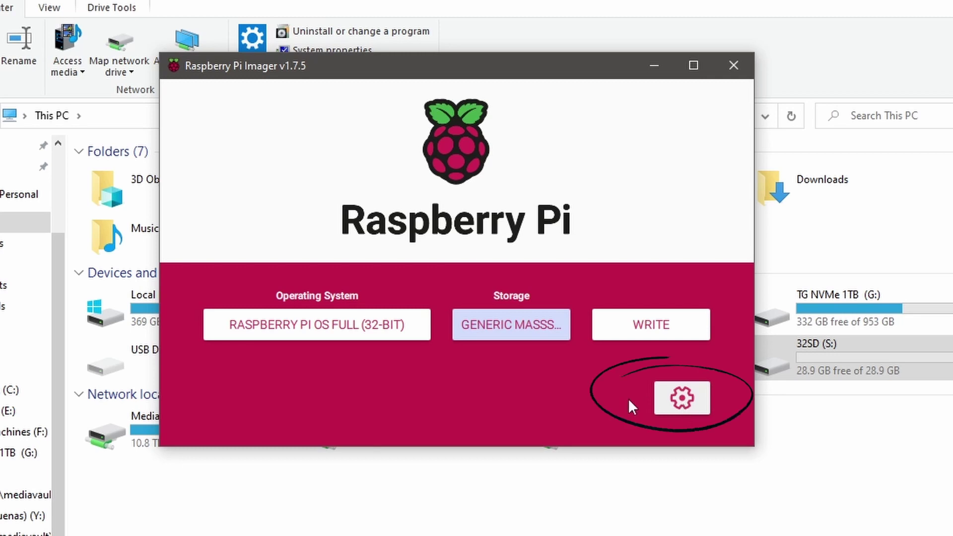
- Enable the raspberrypi hostname and SSH password login, and enter the admin user's password
left_click(685, 404)
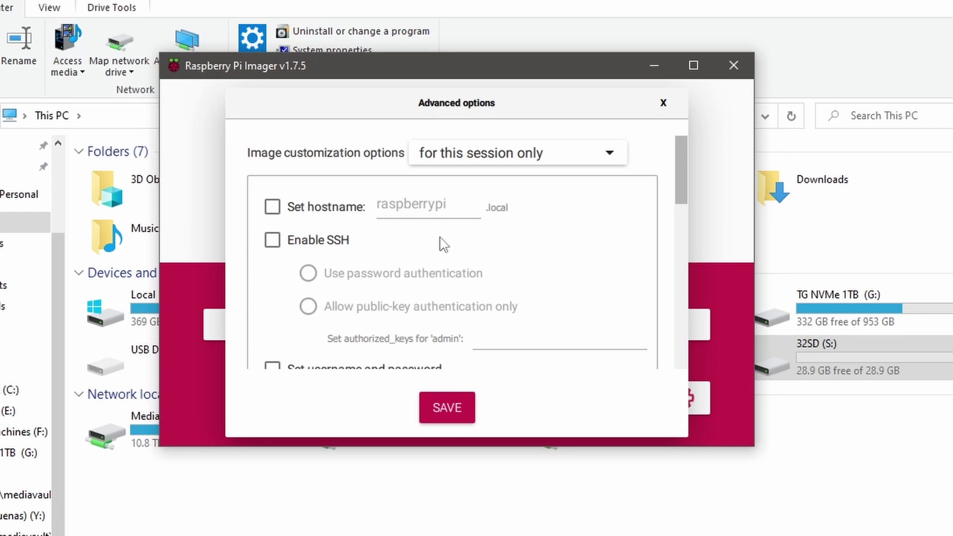
left_click(272, 207)
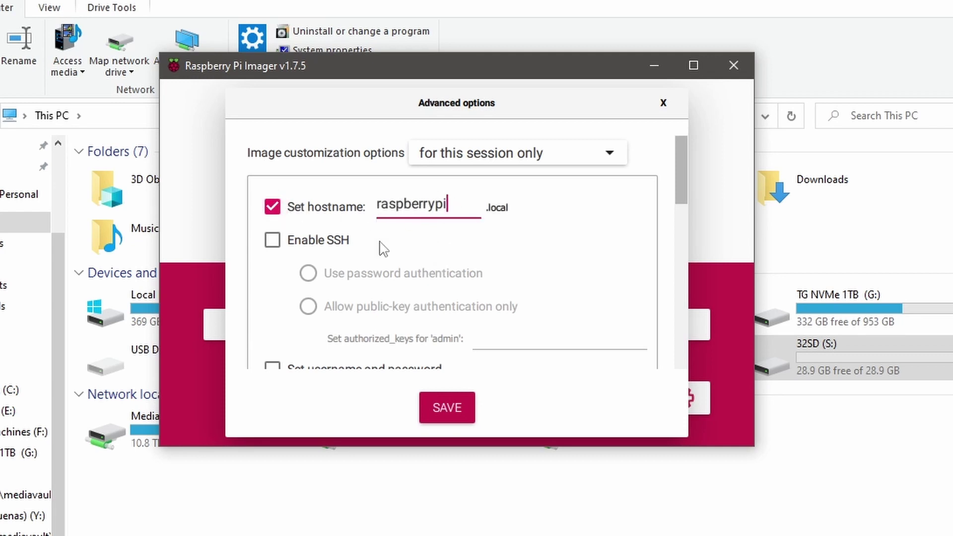
left_click(272, 241)
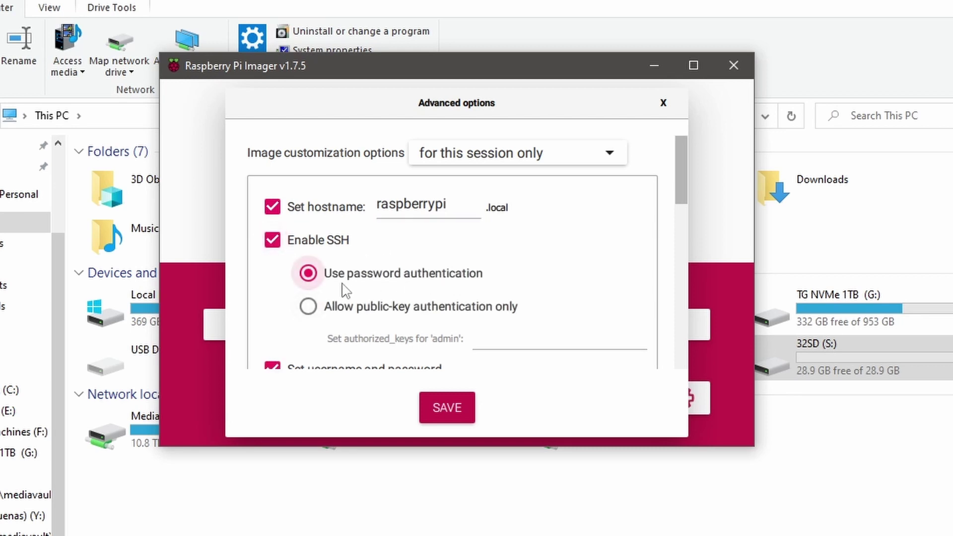
scroll(417, 298, "down", 2)
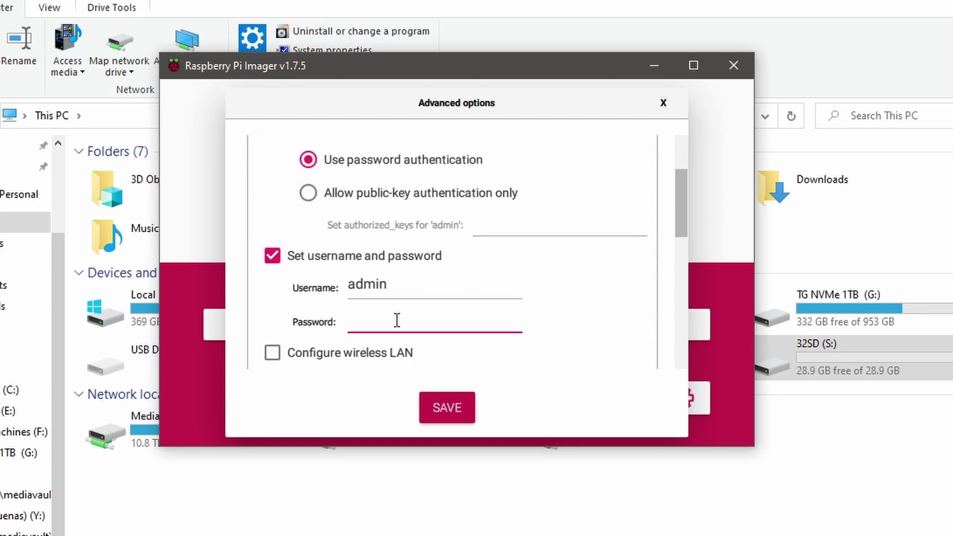
type("••••••••••••")
scroll(477, 312, "down", 5)
scroll(345, 225, "up", 2)
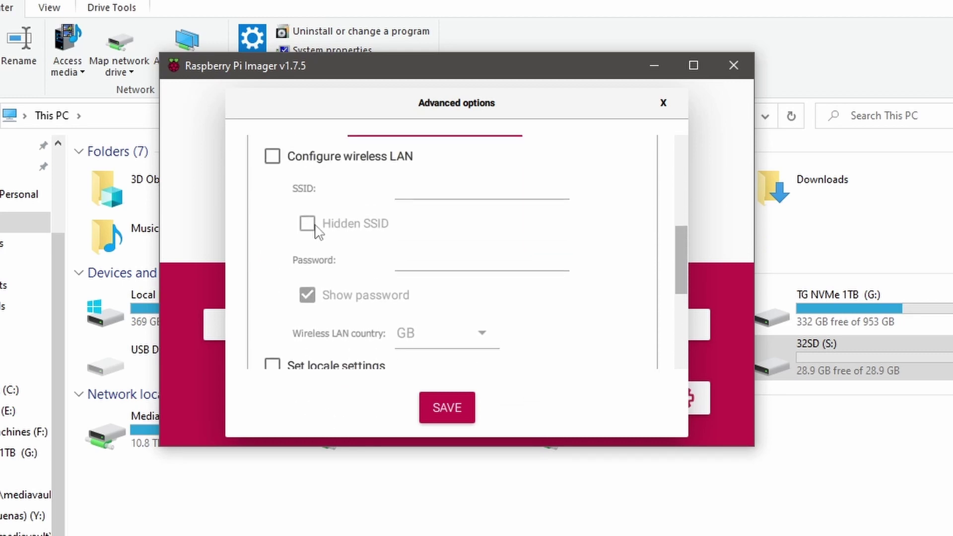
- Turn on wireless LAN with SSID Skynet and enter the Wi-Fi password
left_click(272, 158)
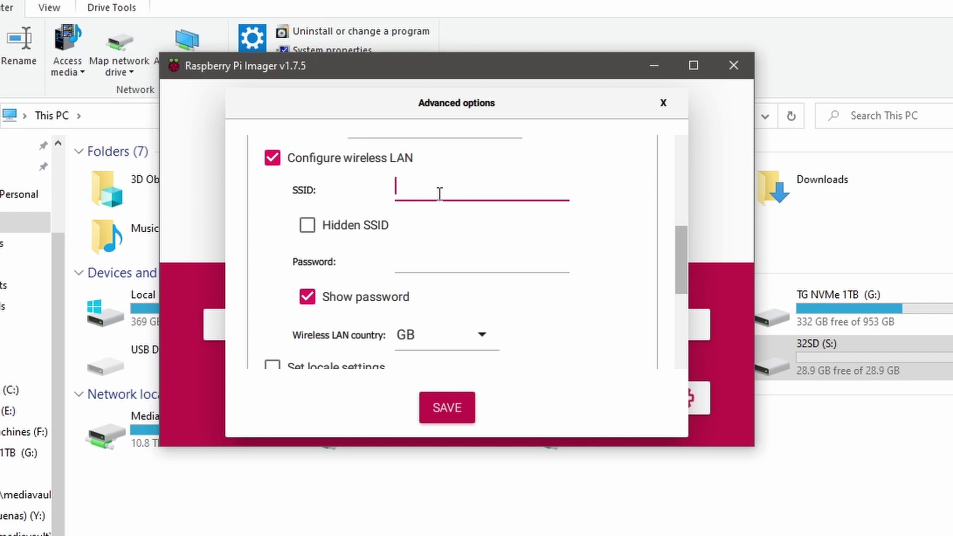
type("Skynet")
key("Tab")
left_click(430, 265)
left_click(318, 297)
type("**********")
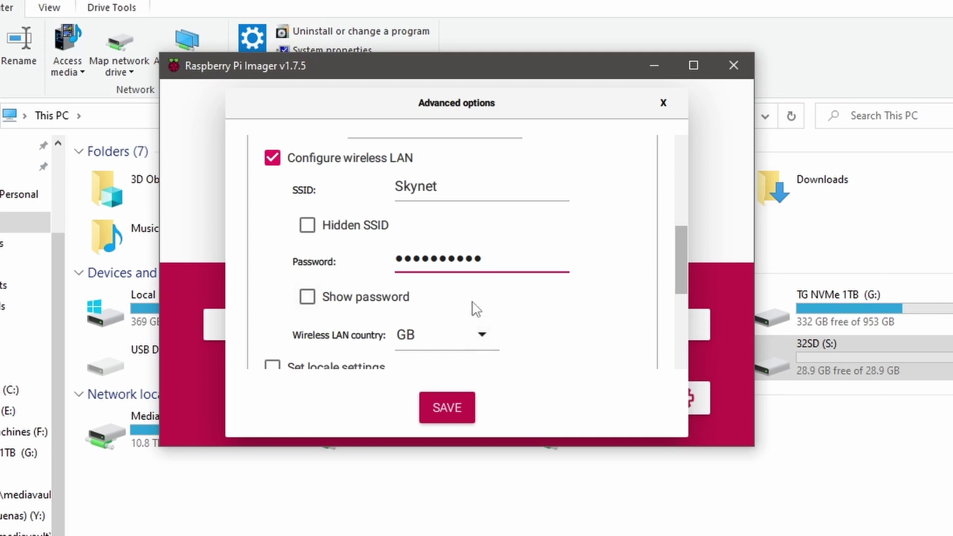
- Set the wireless LAN country to CA and save the advanced options
scroll(474, 309, "down", 3)
left_click(478, 224)
scroll(443, 266, "up", 1)
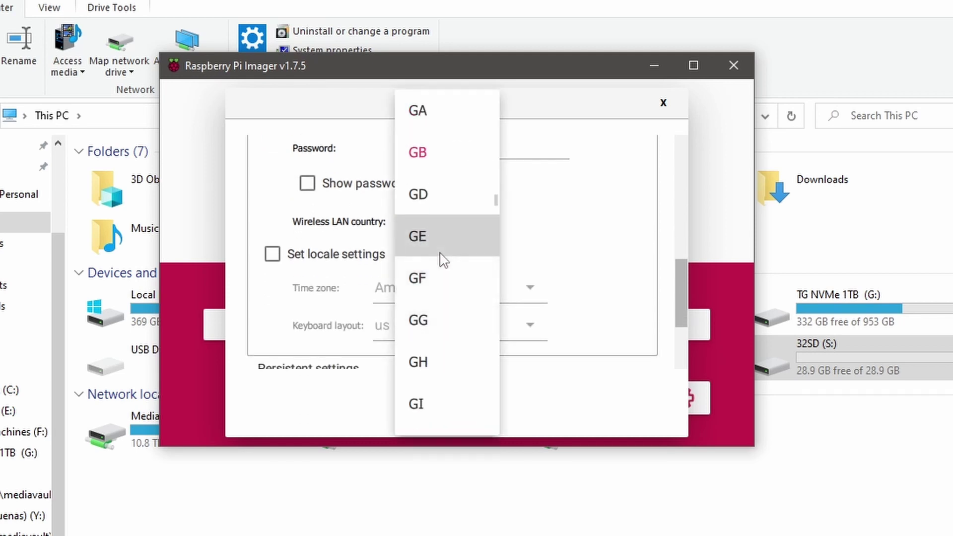
scroll(443, 260, "up", 12)
left_click(462, 267)
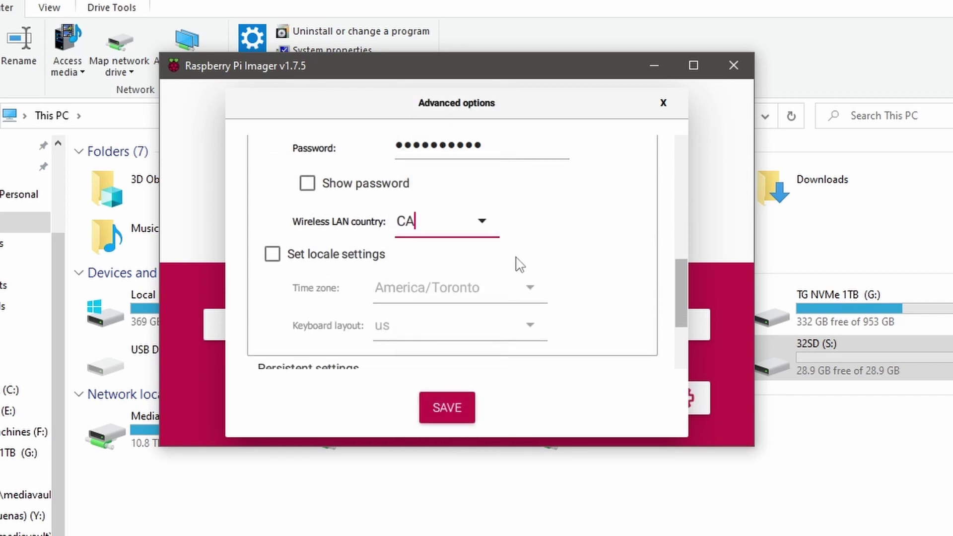
scroll(437, 272, "down", 3)
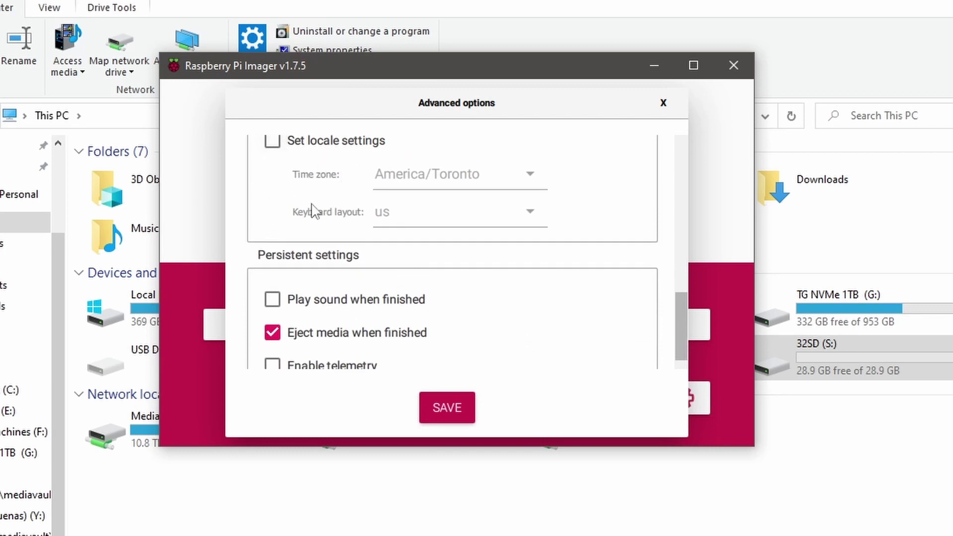
scroll(348, 228, "down", 1)
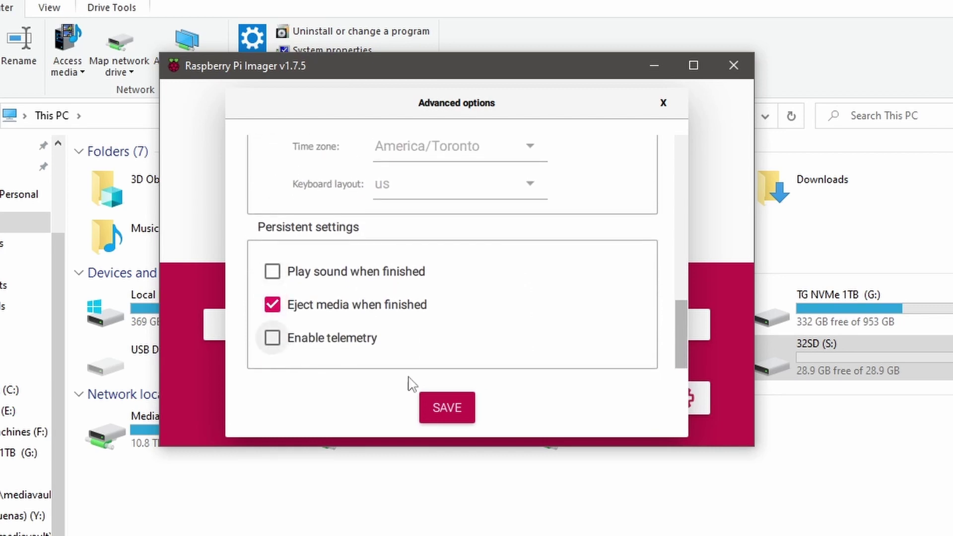
left_click(447, 408)
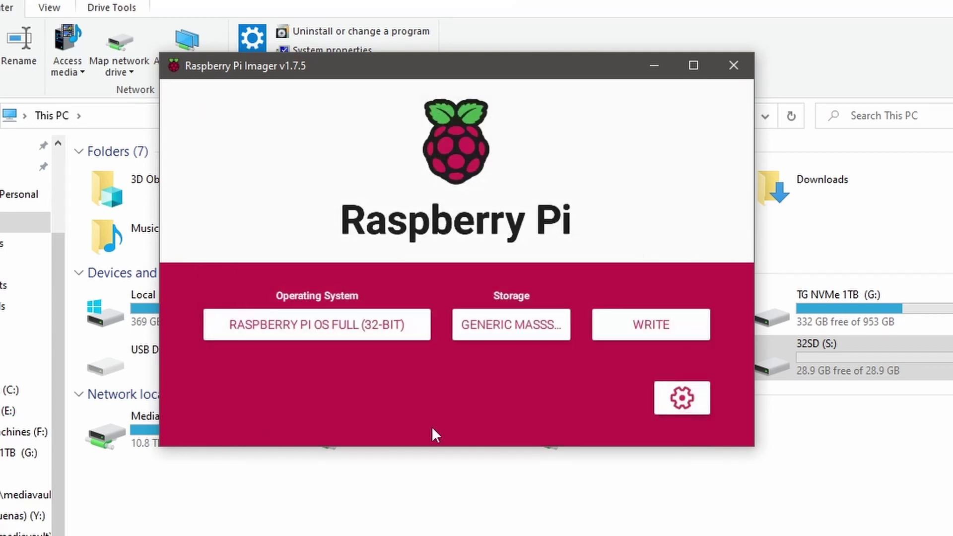
- Write the OS image to the USB SD card, confirm erasing it, and dismiss the success notice
left_click(651, 335)
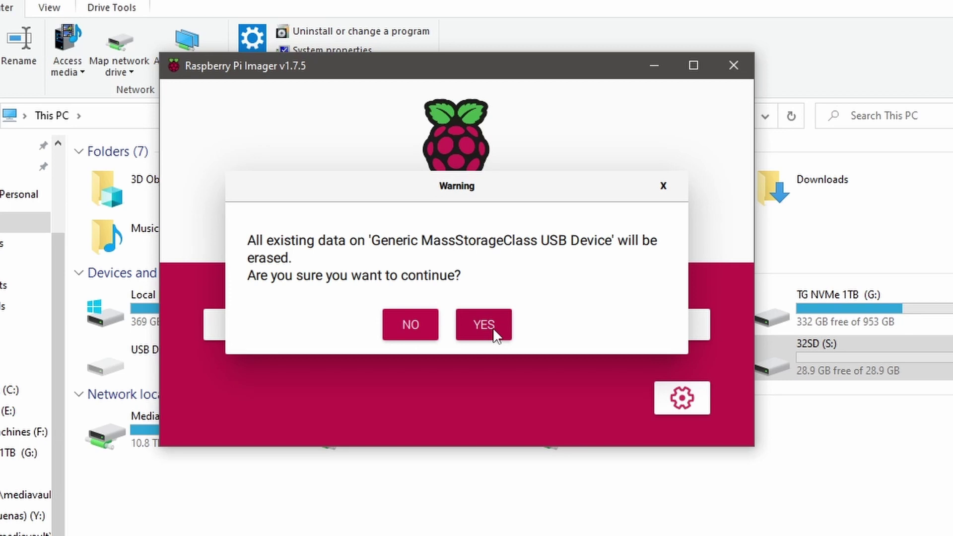
left_click(484, 325)
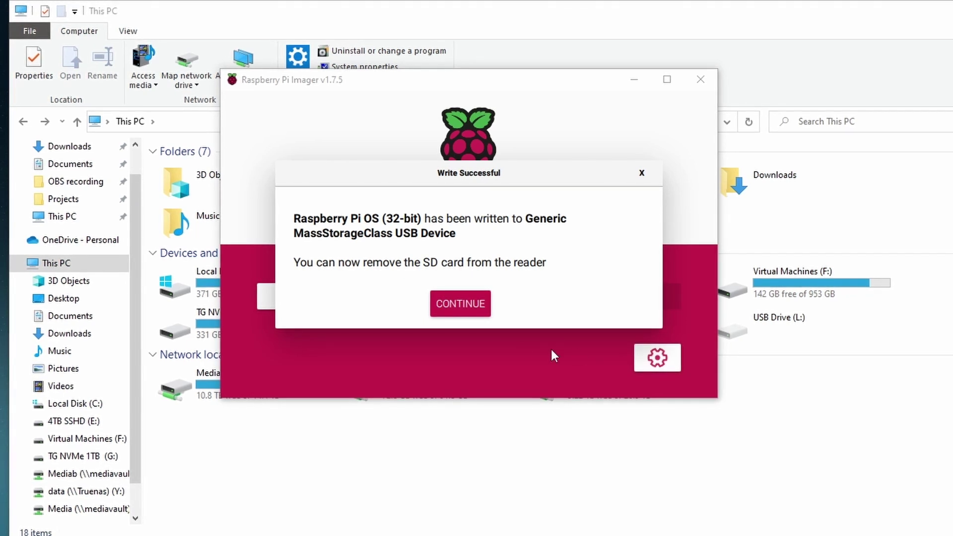
left_click(458, 312)
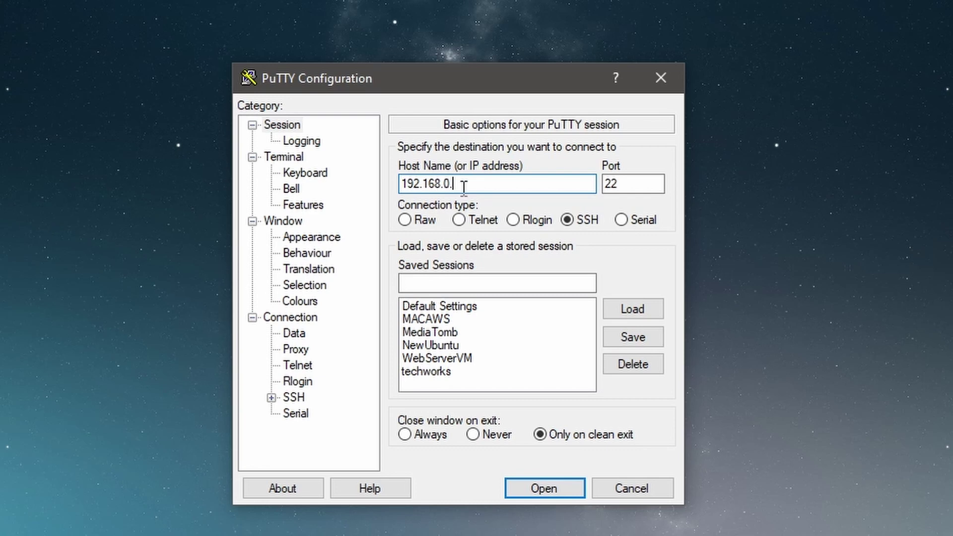
- Complete the Host Name as 192.168.0.156 for the SSH session
type("156")
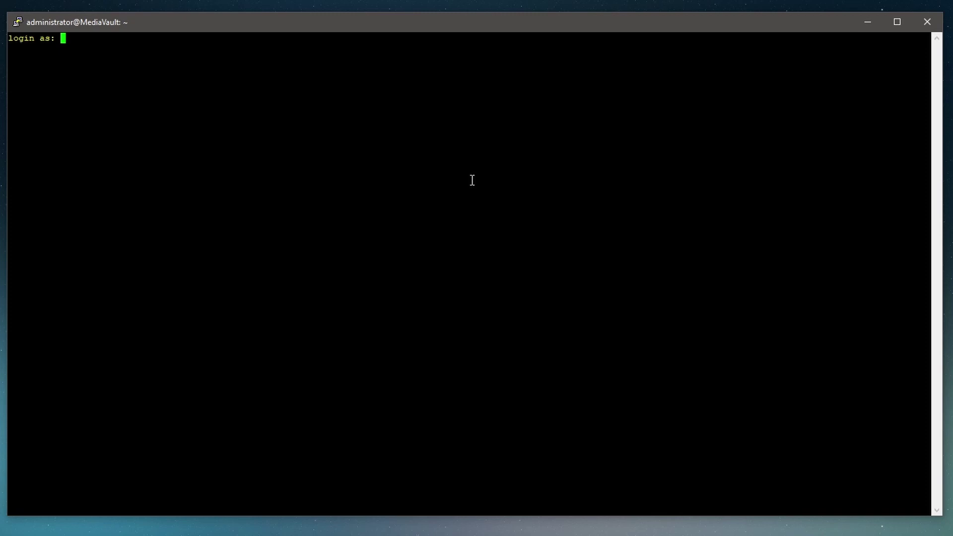
- Log in as admin, resubmitting the password after an Access denied
type("admin")
key("Return")
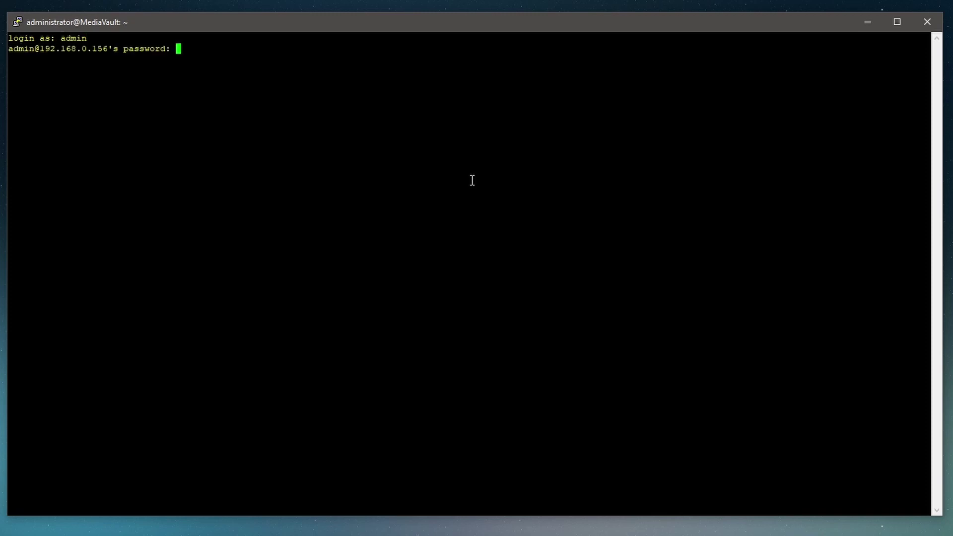
key("Return")
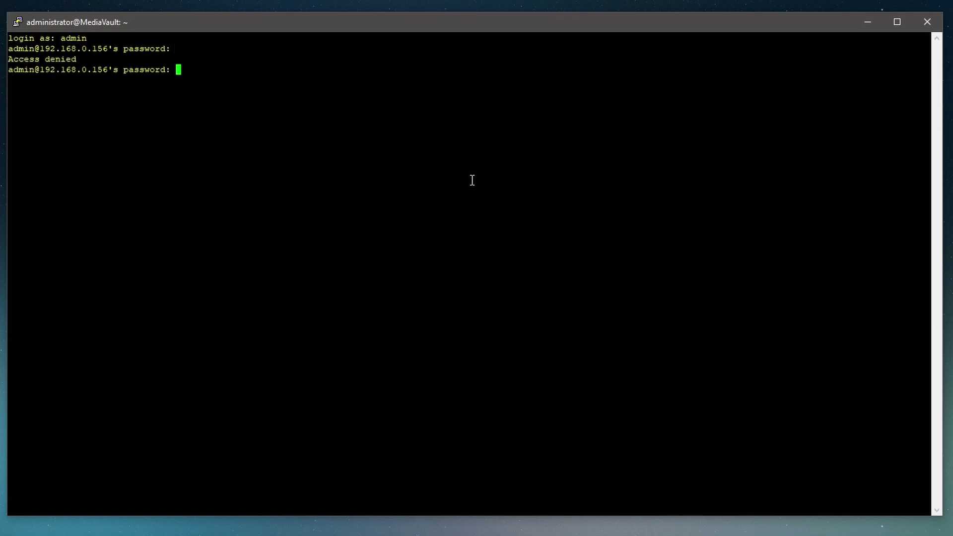
key("Return")
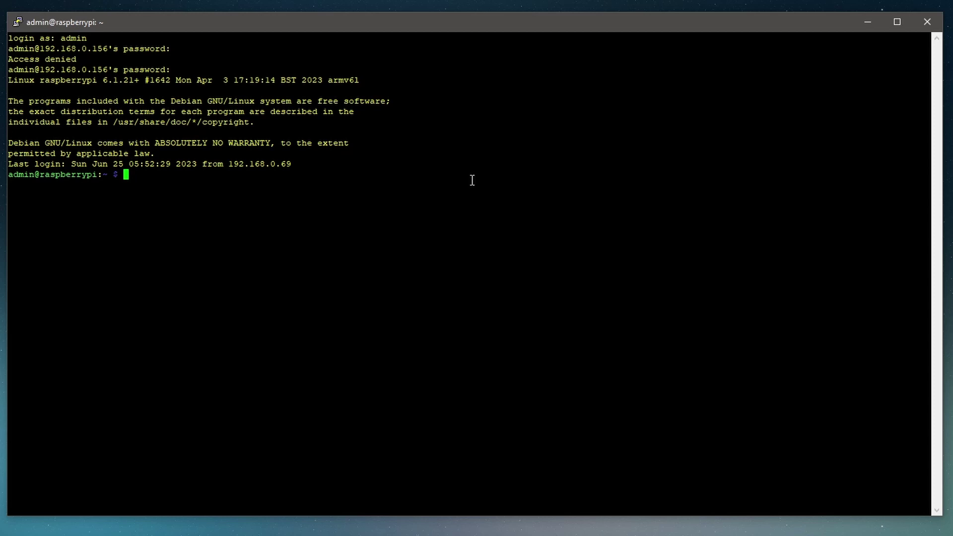
- Run sudo raspi-config and reach Interface Options > I3 VNC
type("sudo ")
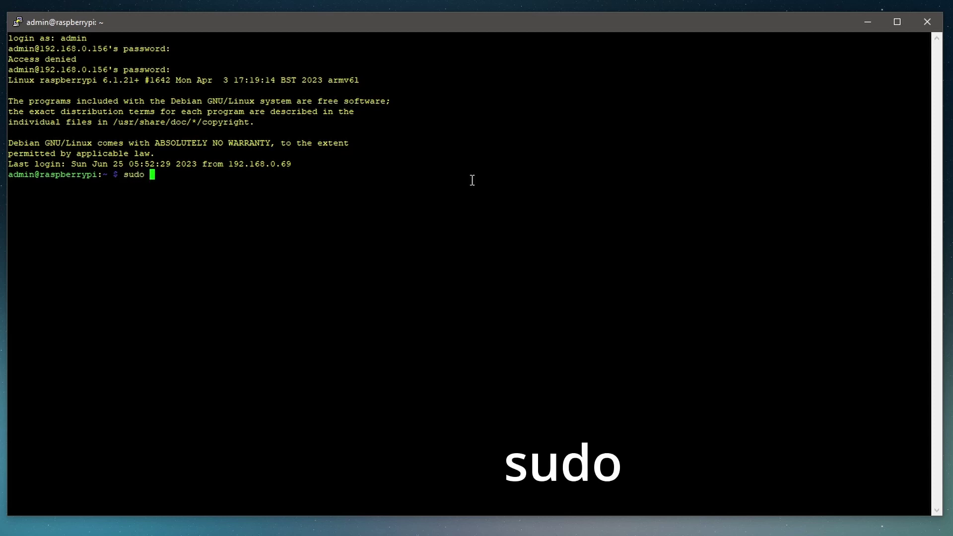
type("raspi")
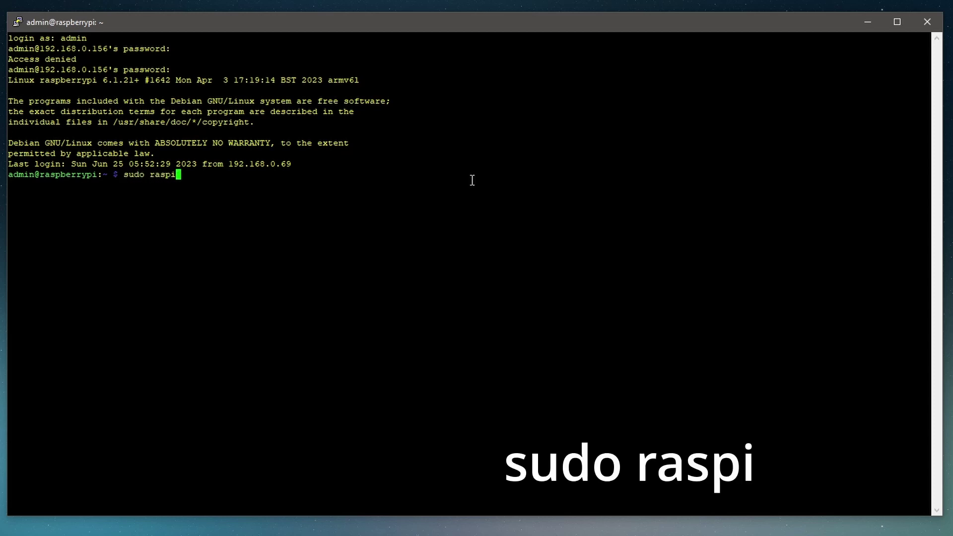
type("-config")
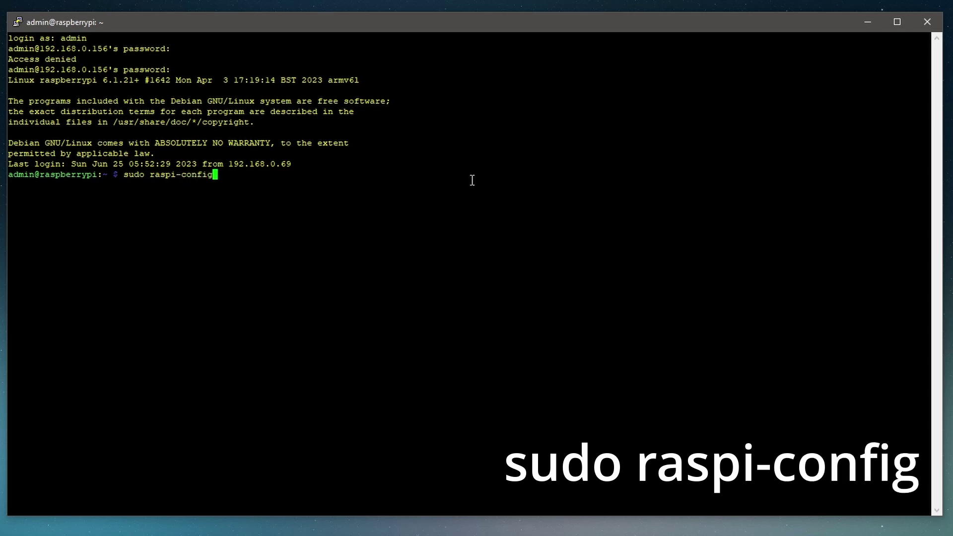
key("Return")
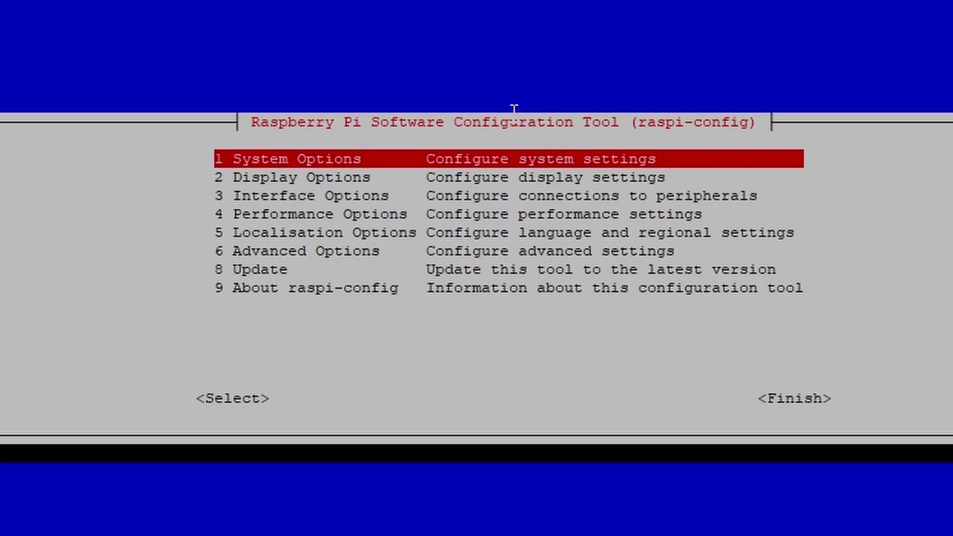
key("Down")
key("Down")
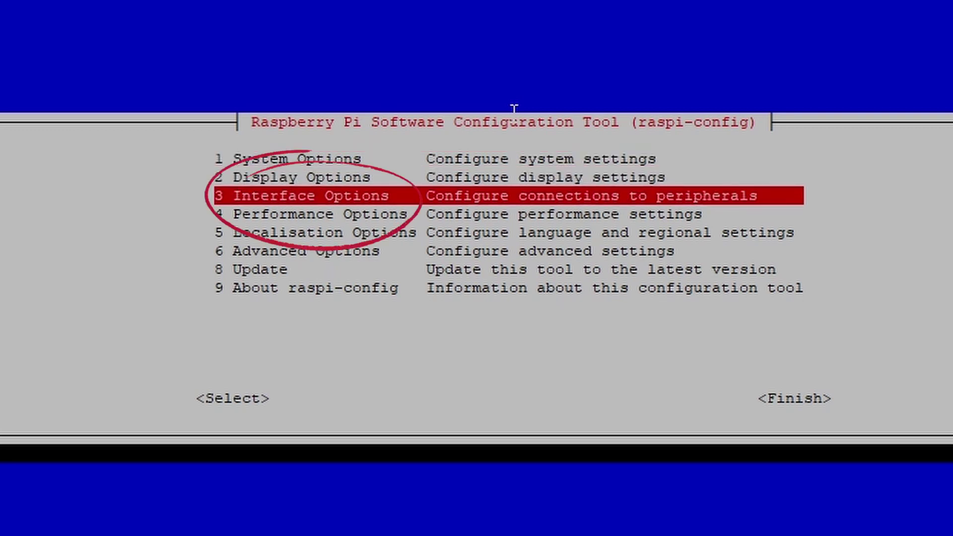
key("Return")
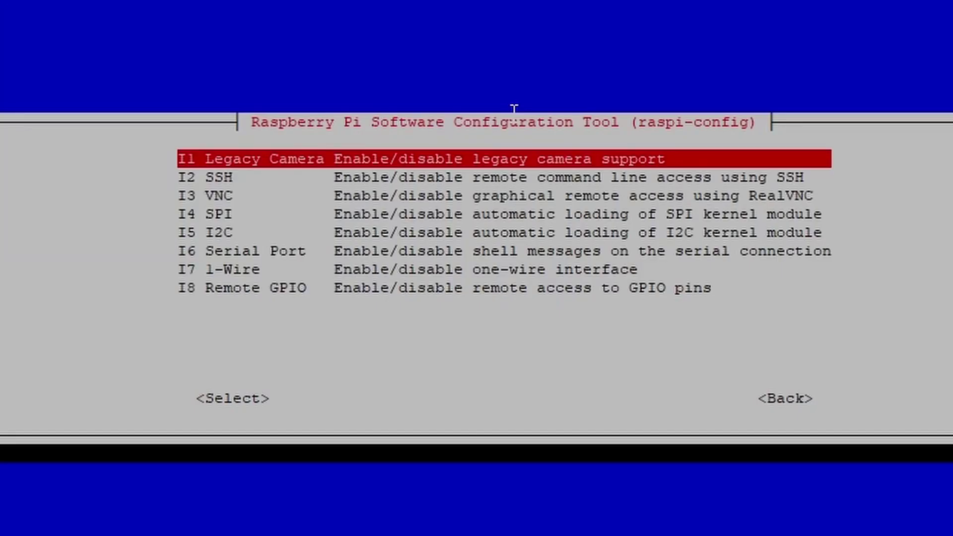
key("Down")
key("Down")
key("Down")
key("Down")
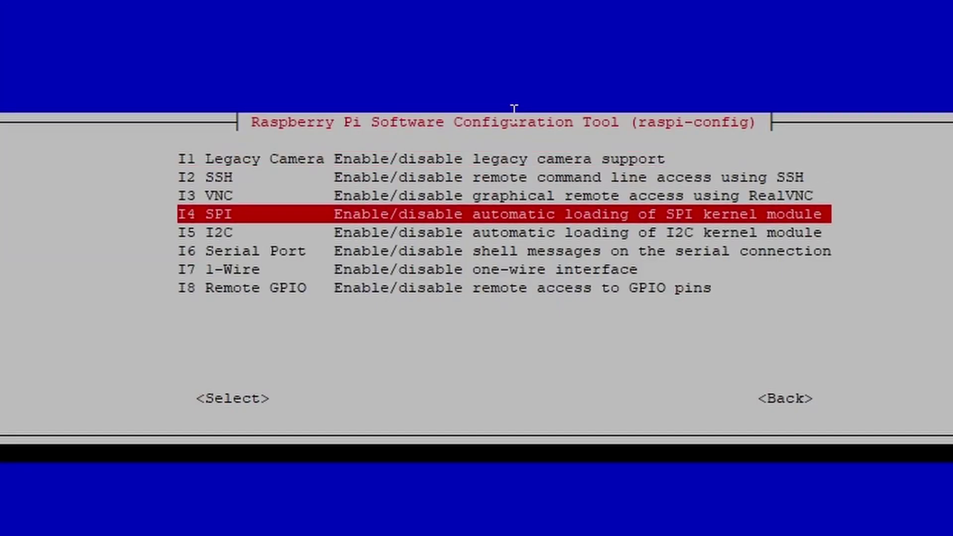
key("Up")
key("Up")
key("Up")
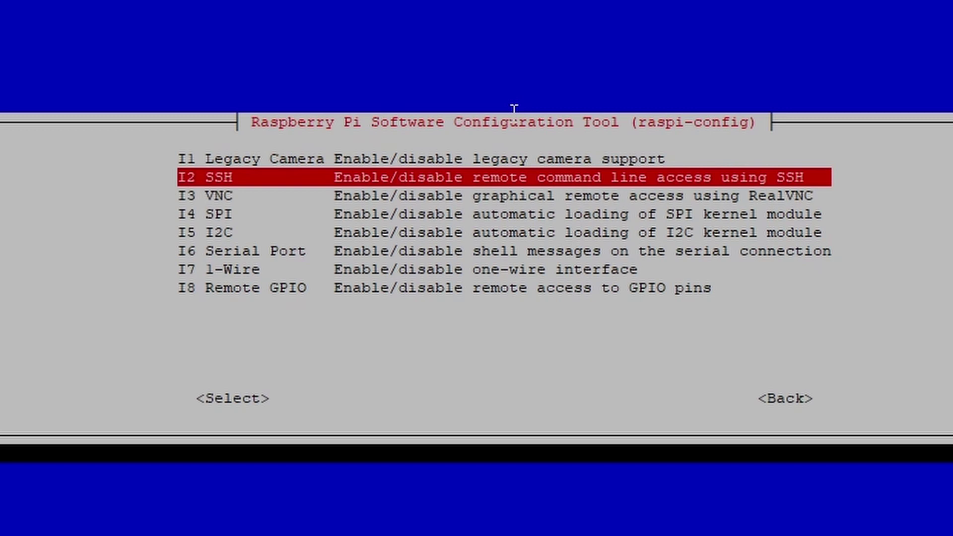
key("Down")
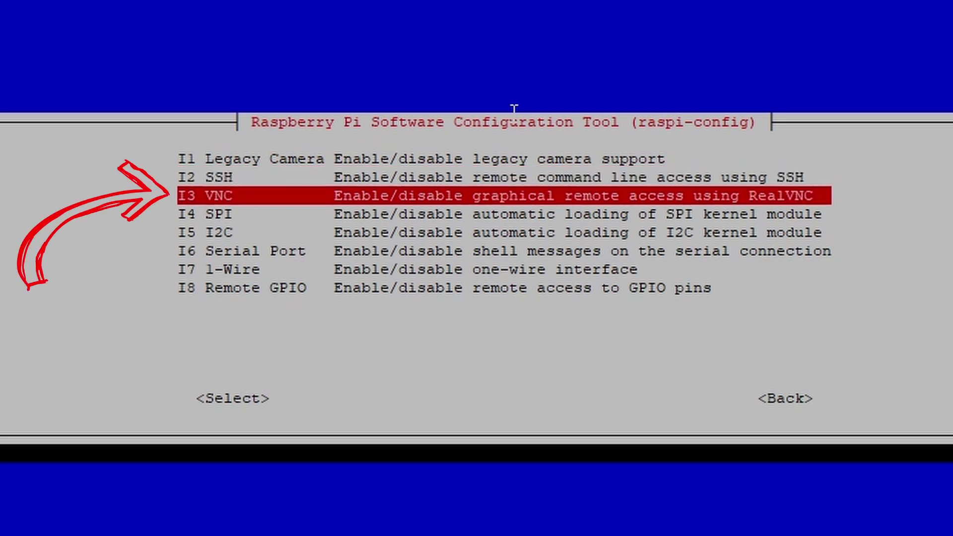
key("Return")
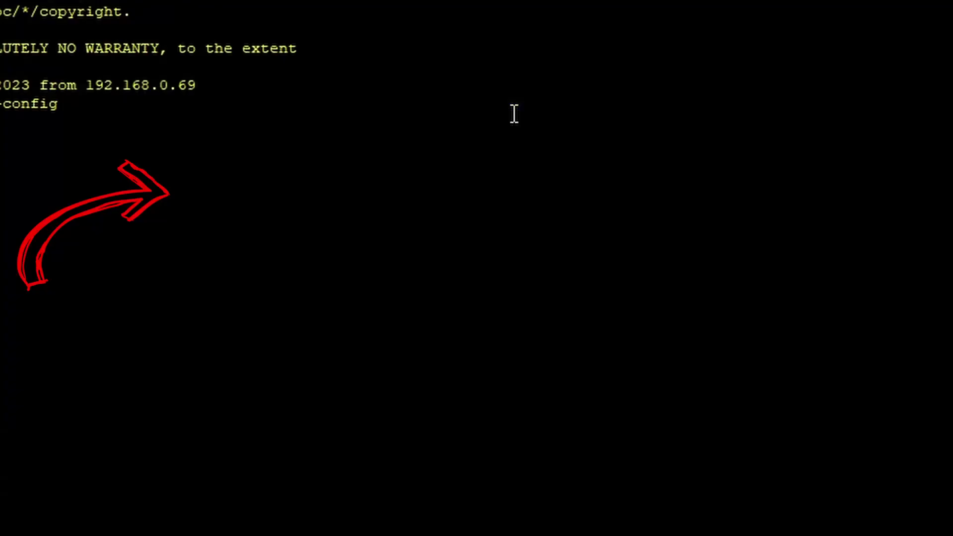
- Enable the VNC Server, acknowledge the confirmation, and exit raspi-config to the shell
key("Left")
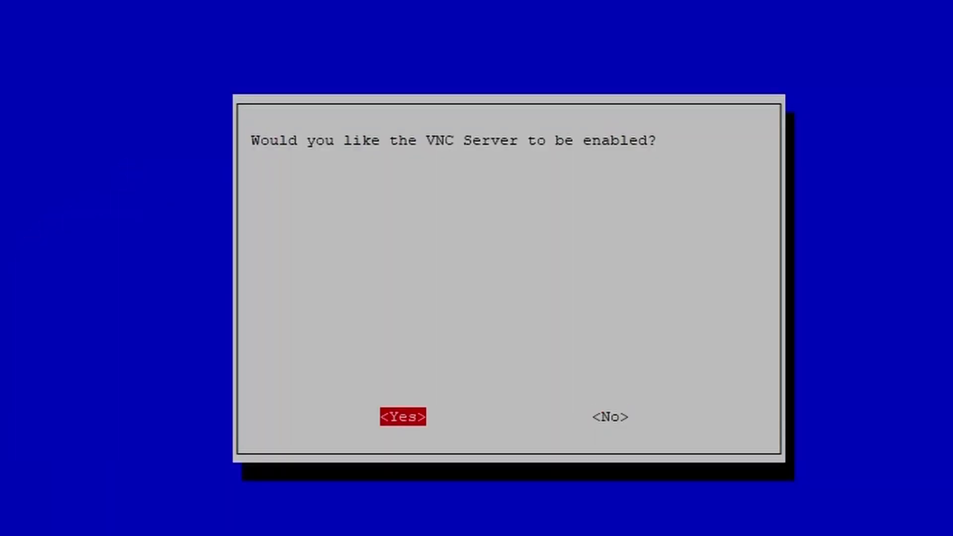
key("Return")
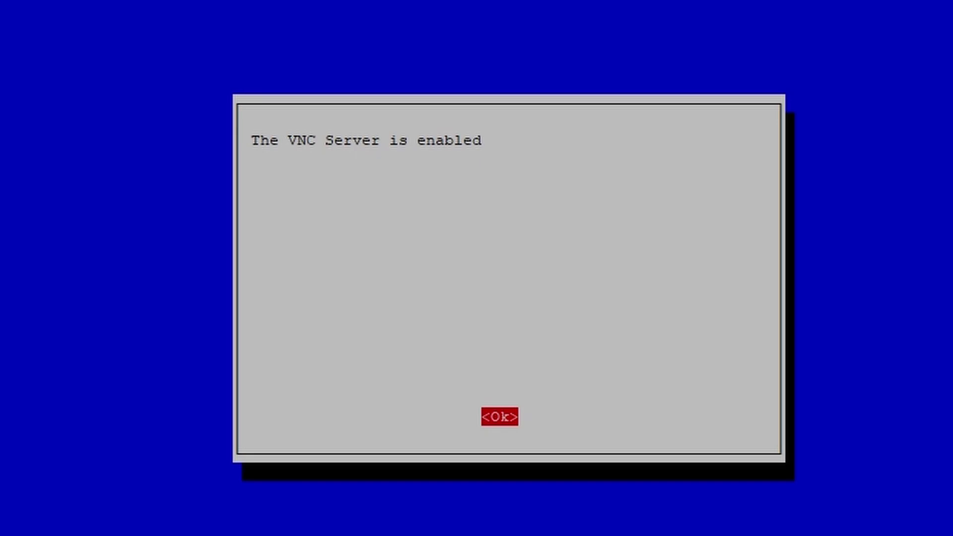
key("Return")
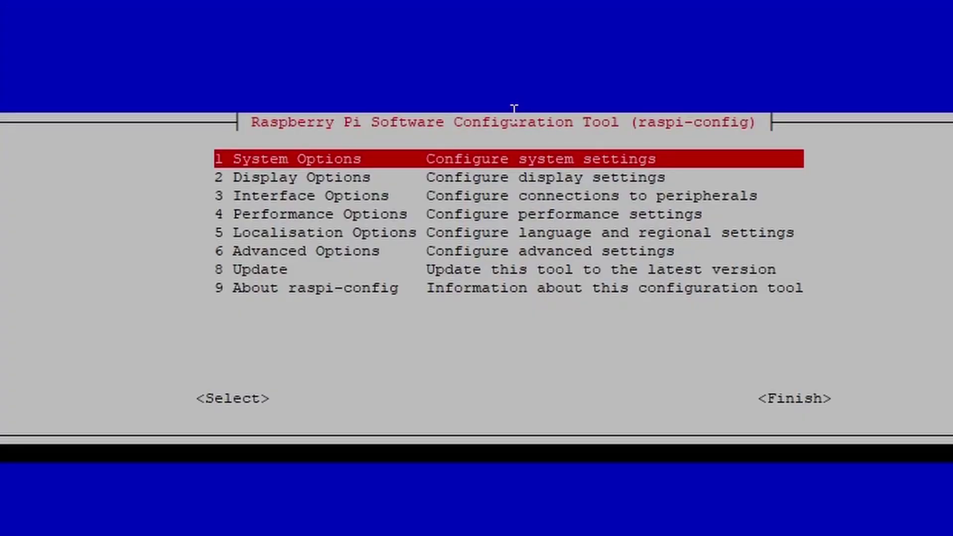
key("Tab")
key("Tab")
key("Return")
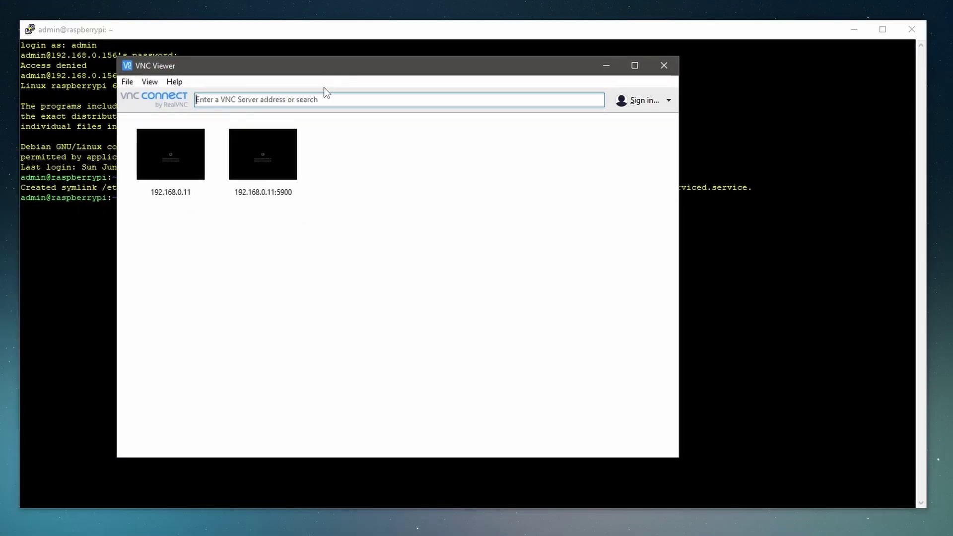
- Connect VNC Viewer to 192.168.0.156
left_click(323, 97)
type("192.128")
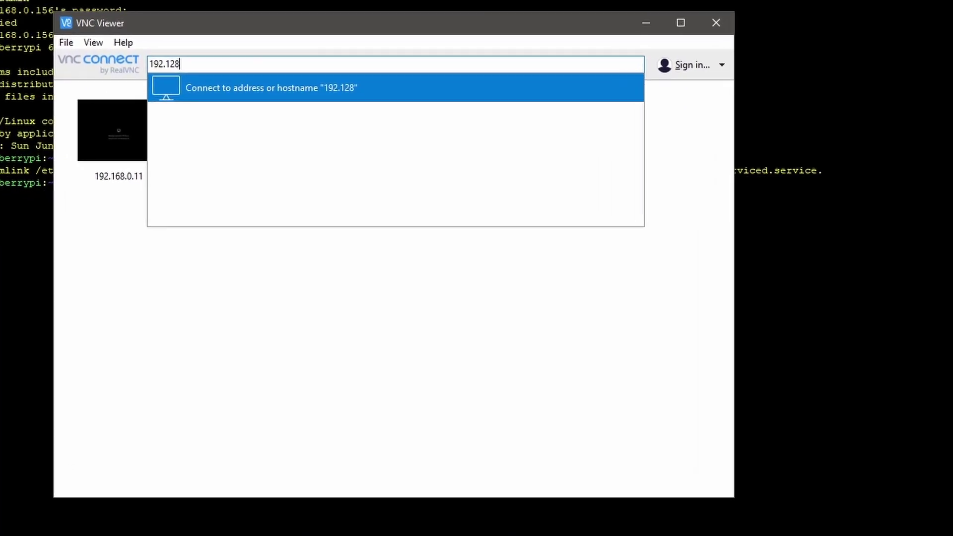
key("BackSpace")
key("BackSpace")
type("68.0.156")
key("Return")
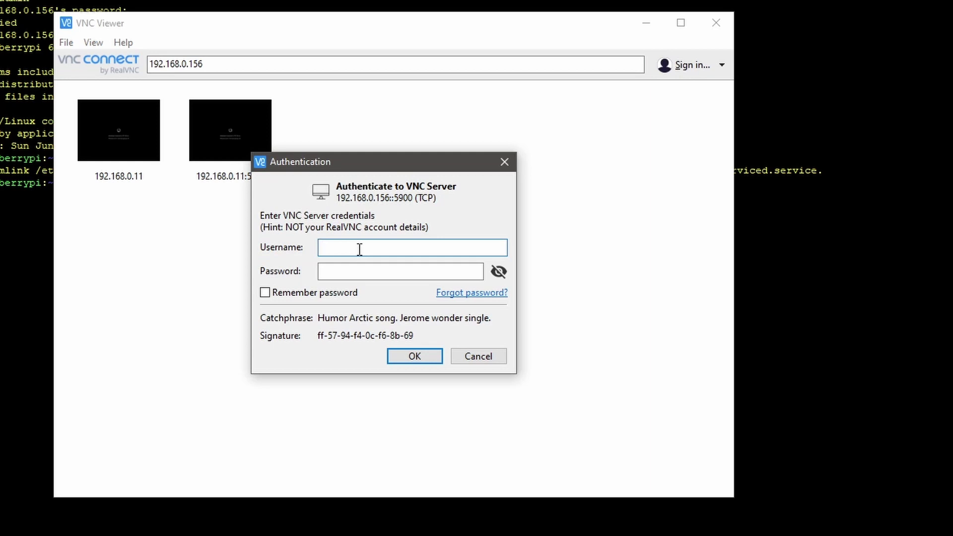
- Authenticate as admin with the Pi's password, ticking Remember password
key("Tab")
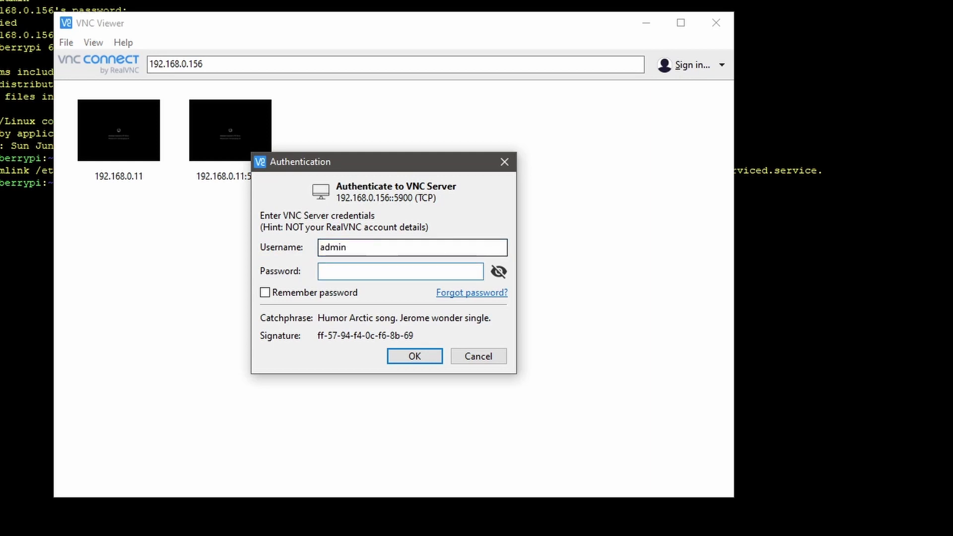
left_click(341, 294)
left_click(415, 356)
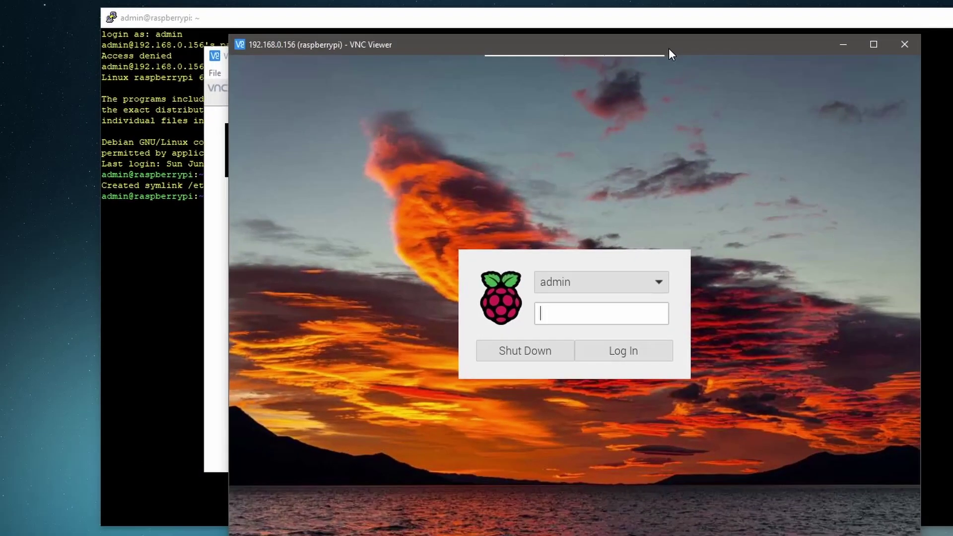
- Reposition the VNC session window and log in to the Pi desktop with the Pi user's password
left_click_drag(669, 48, 613, 23)
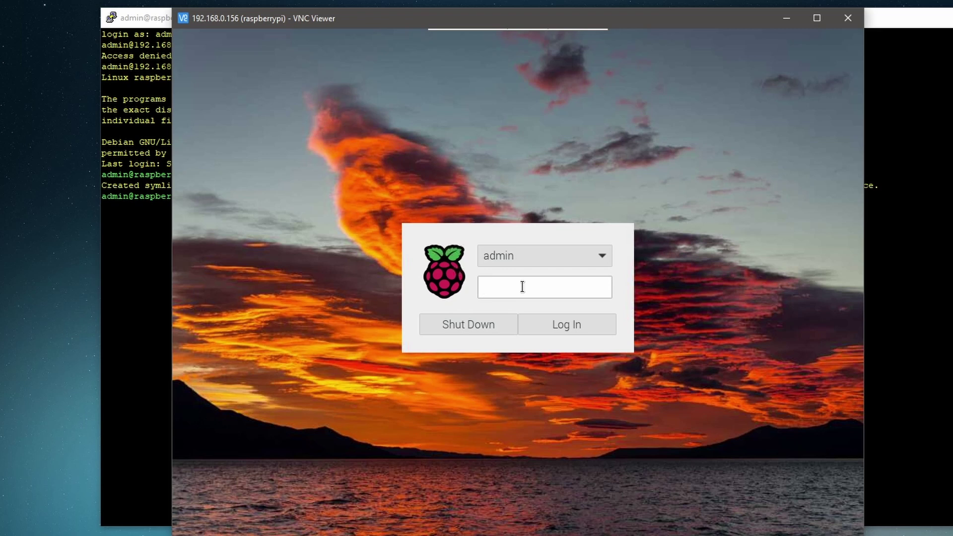
type("••••••••••")
key("Return")
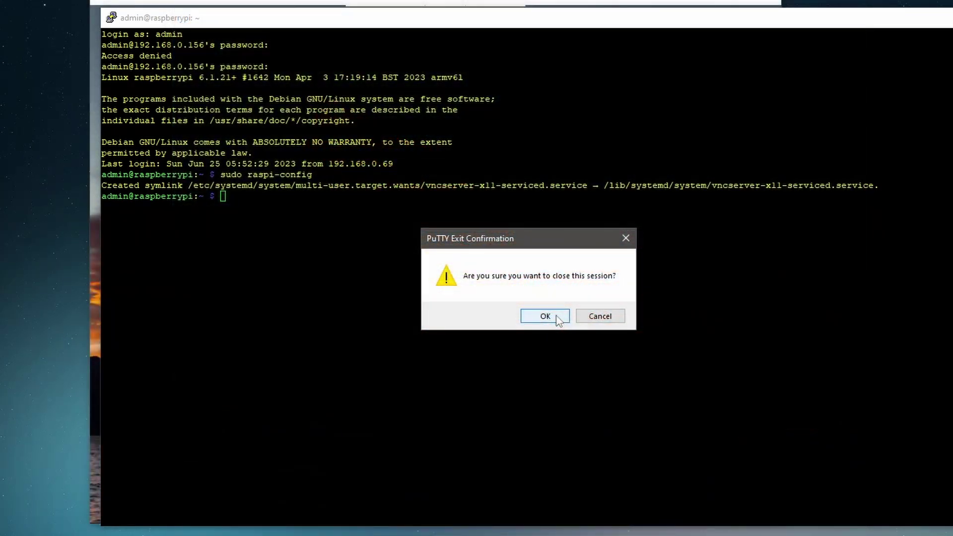
- Confirm the PuTTY exit prompt so its SSH session closes
left_click(546, 316)
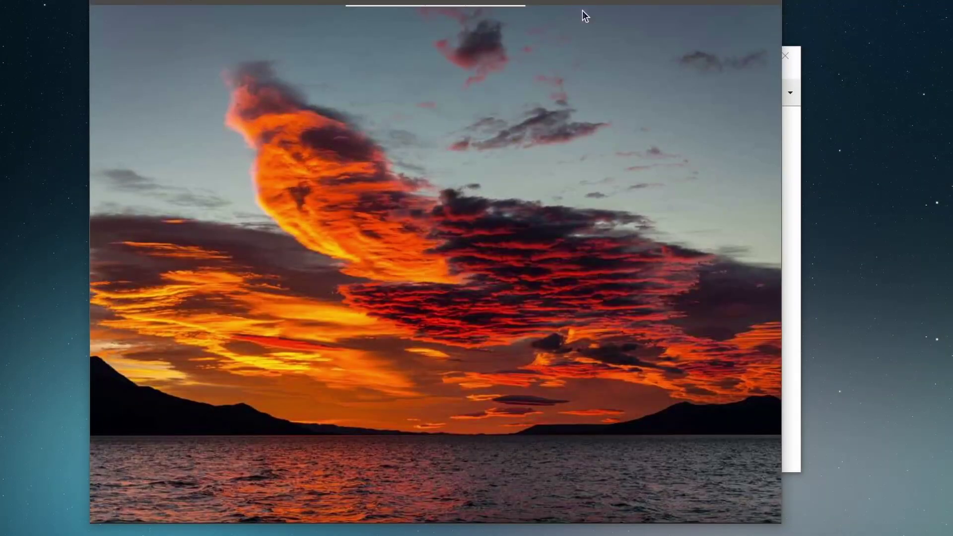